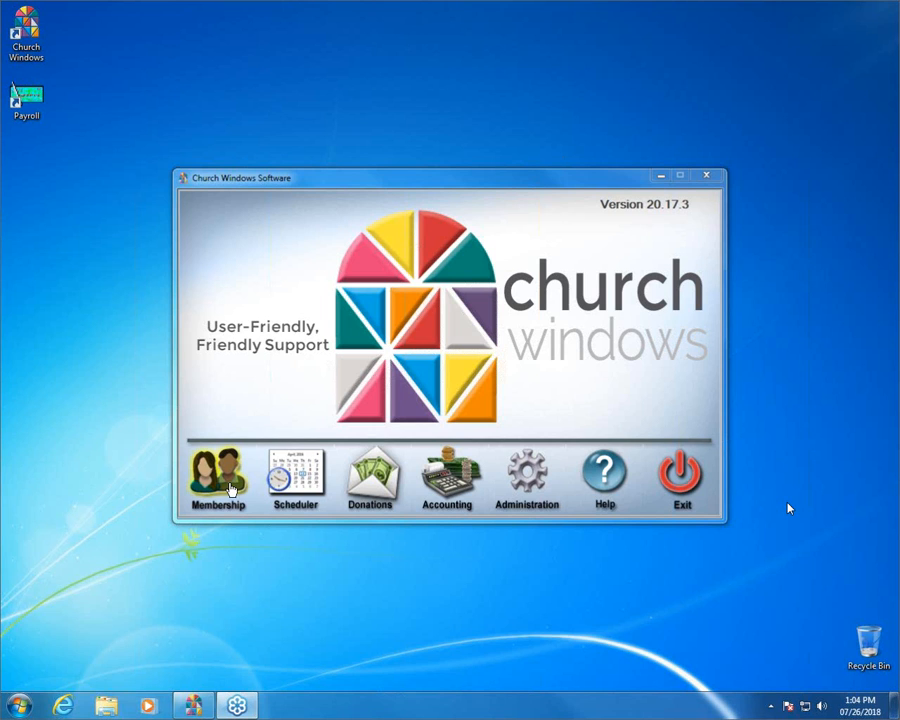
- Open the Membership module and display a visitor family's People record
click(228, 484)
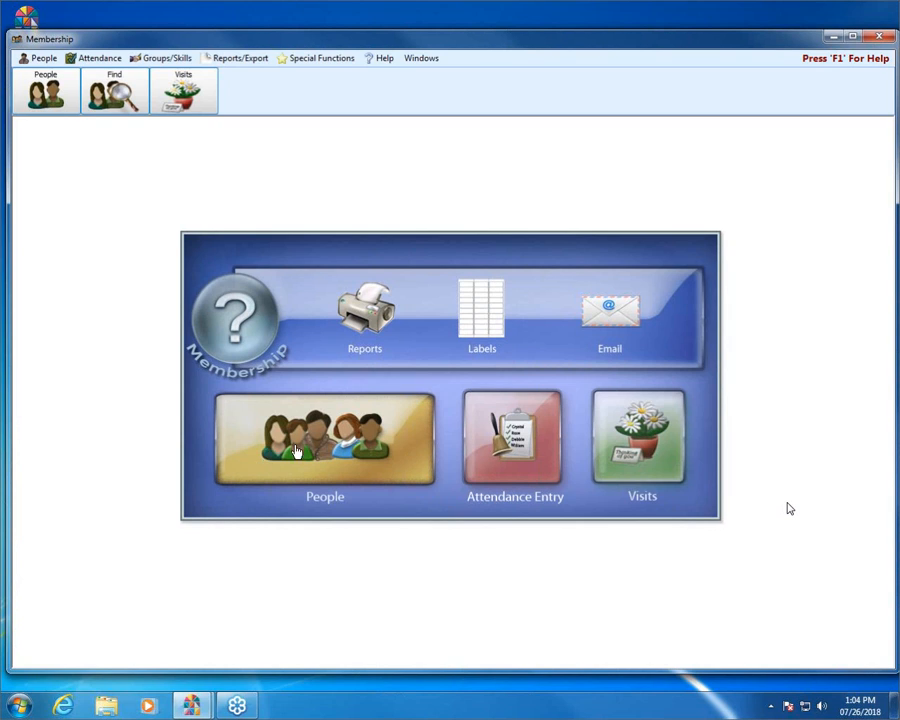
click(296, 452)
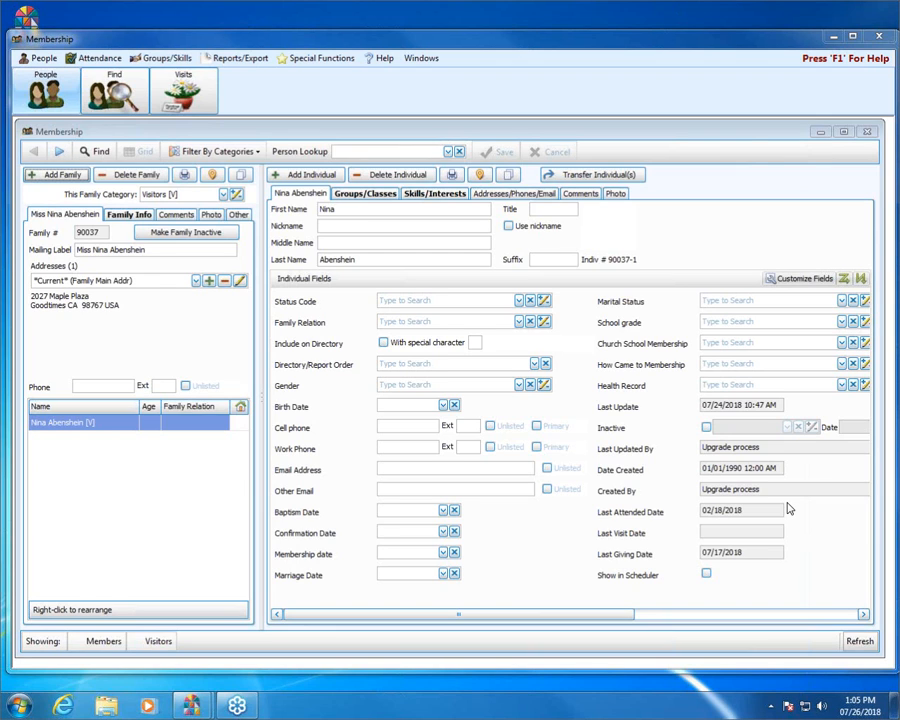
- Close the family record and launch the Email wizard's recipient step with Members and Visitors included
click(866, 131)
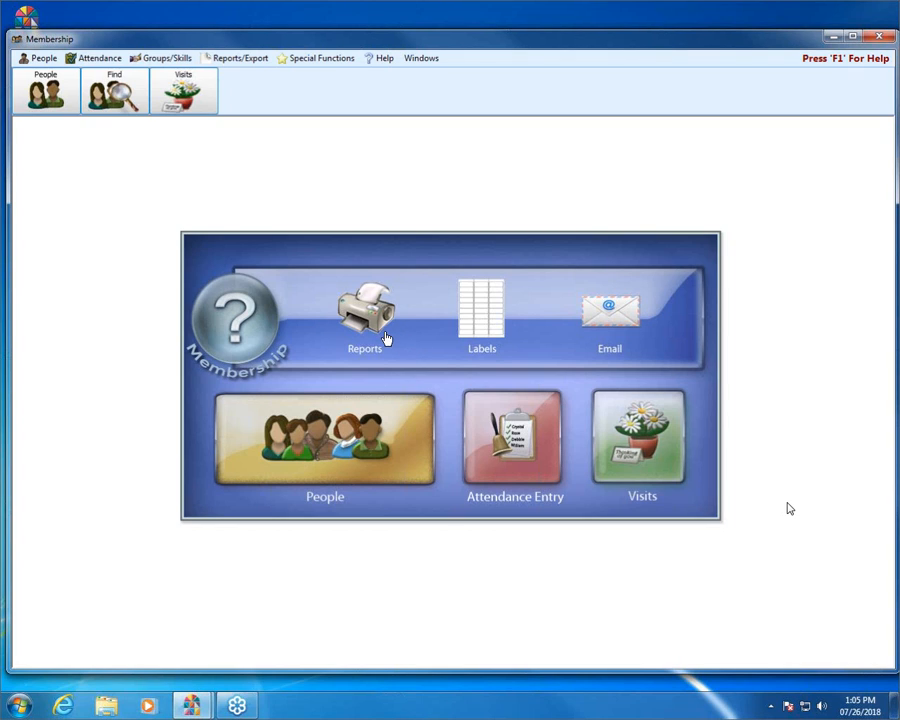
click(612, 323)
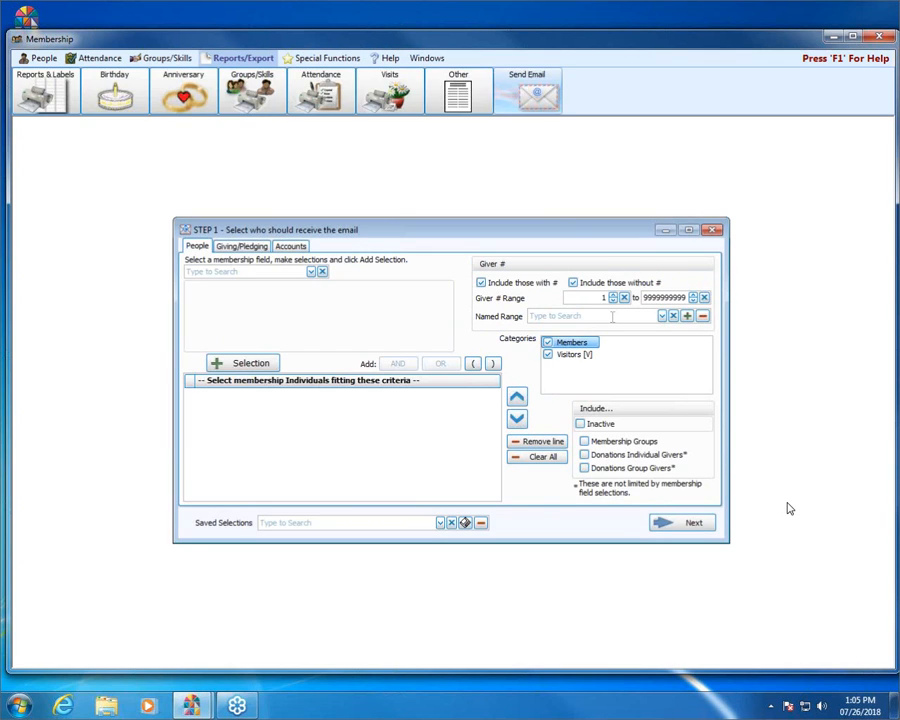
drag(540, 233, 538, 236)
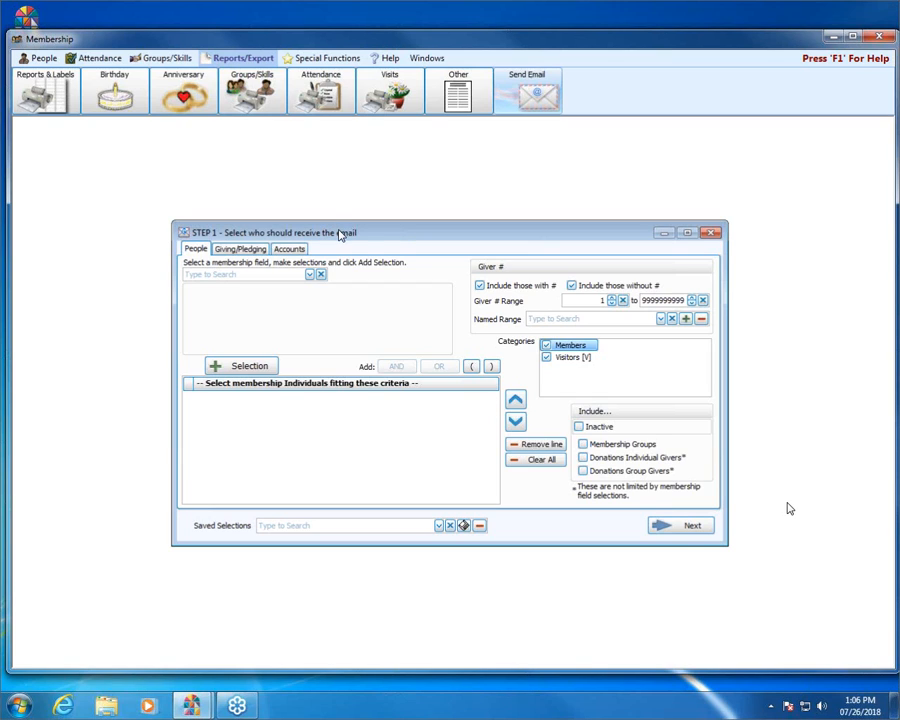
- Advance to Step 2 and enlarge the recipient list to view the ticked recipients' addresses
click(684, 530)
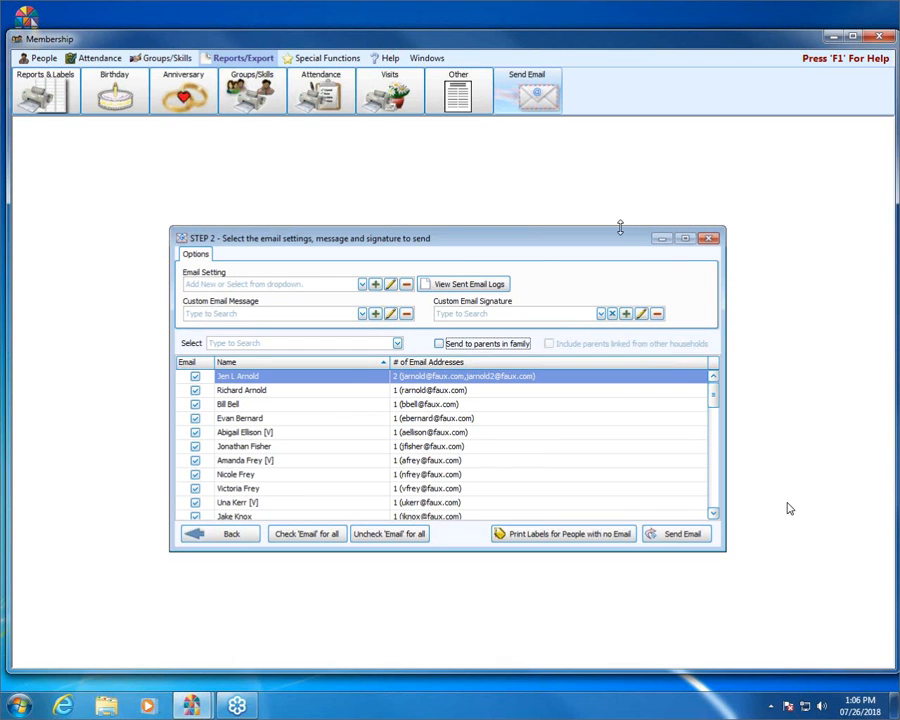
drag(622, 227, 612, 166)
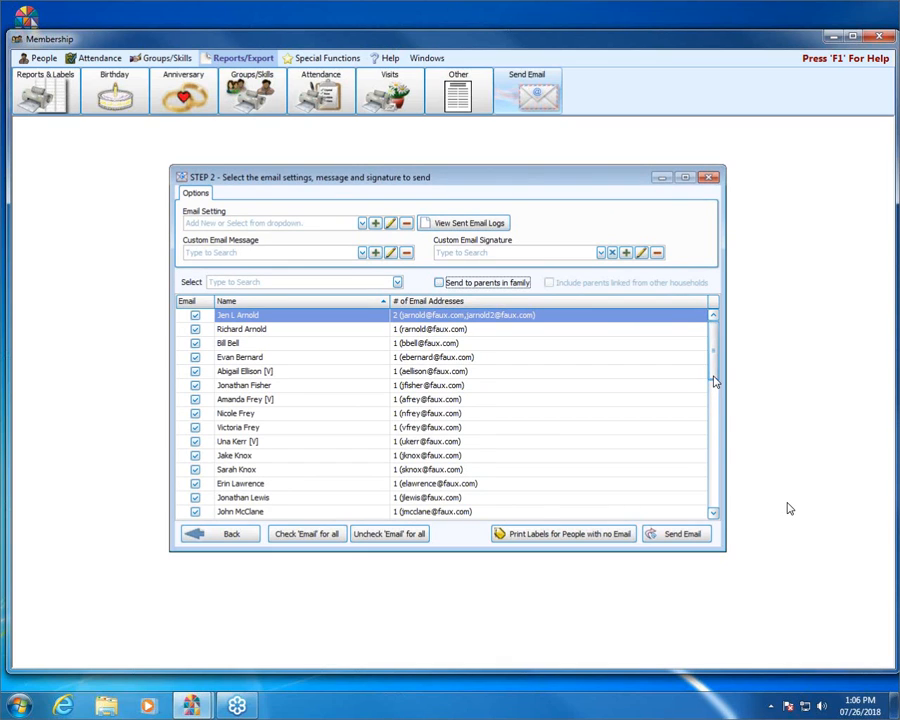
drag(715, 381, 712, 392)
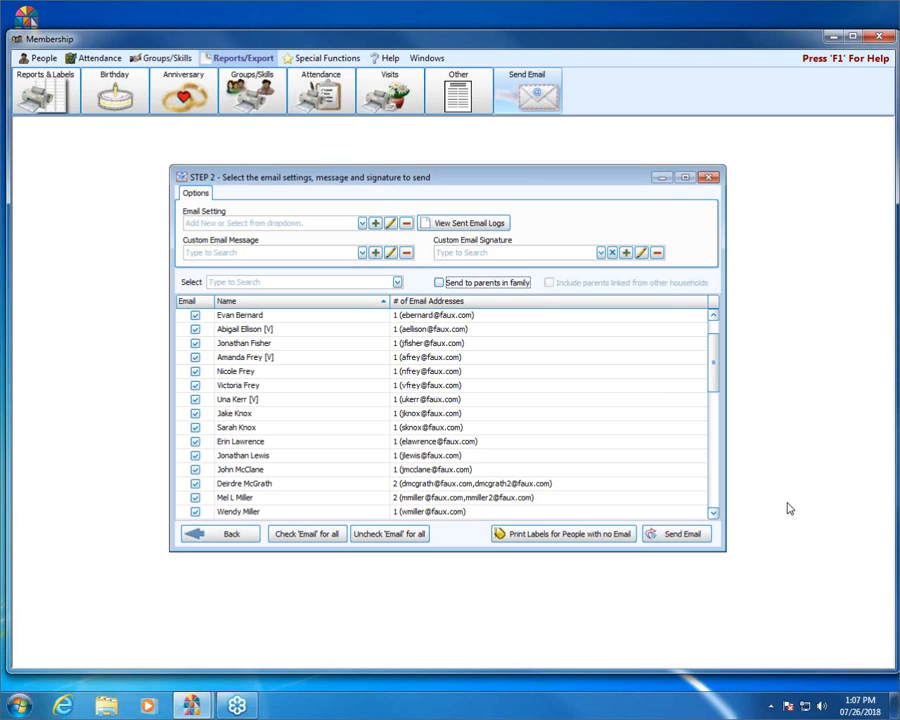
click(789, 509)
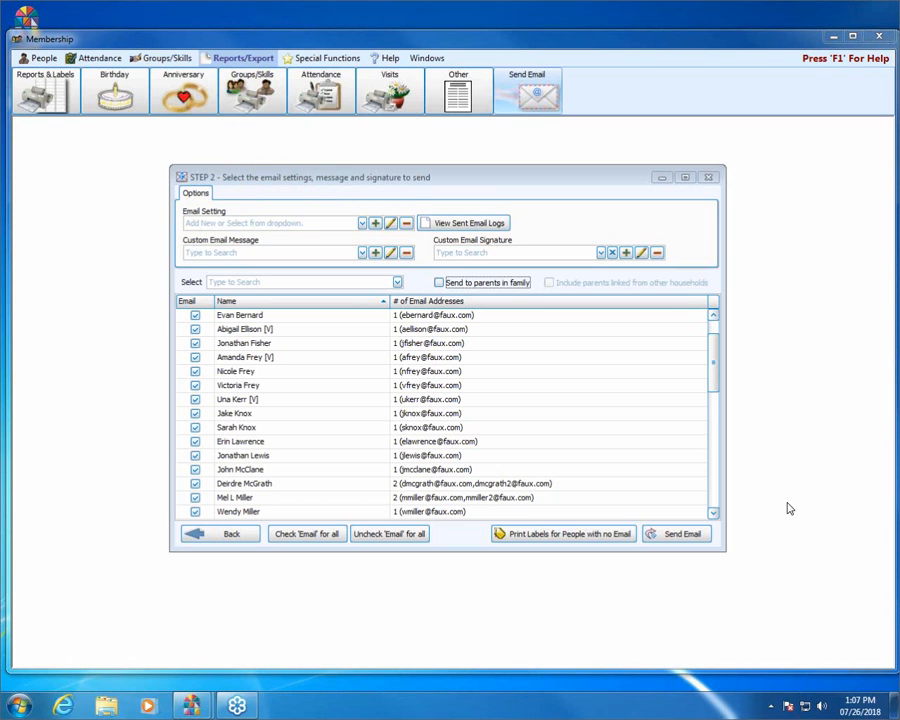
- Review the saved email settings list and the new SMTP account form, cancelling without changes
click(364, 227)
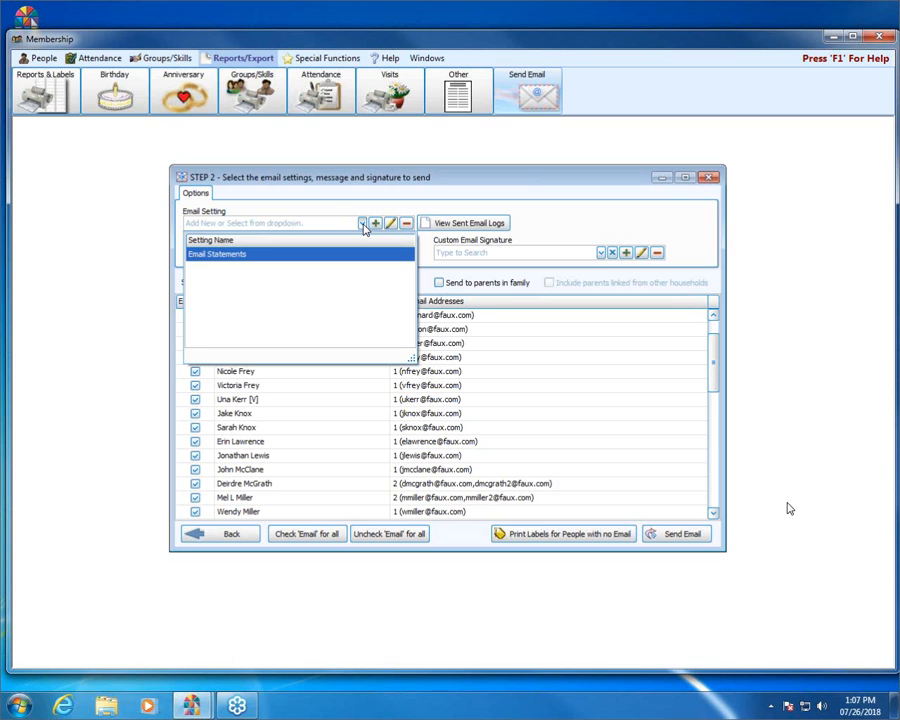
click(362, 179)
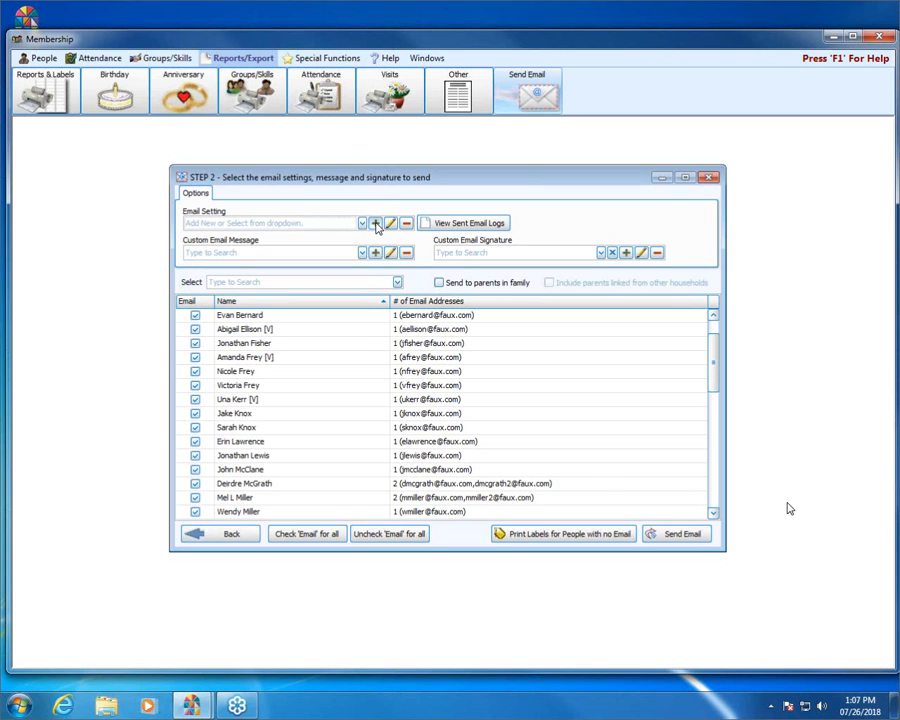
click(376, 224)
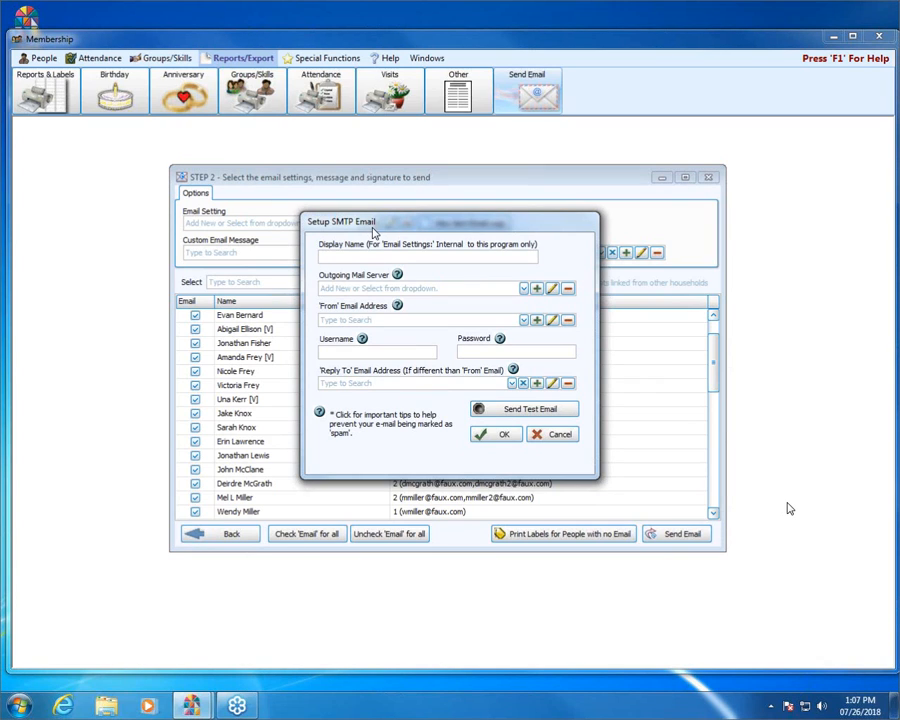
click(548, 438)
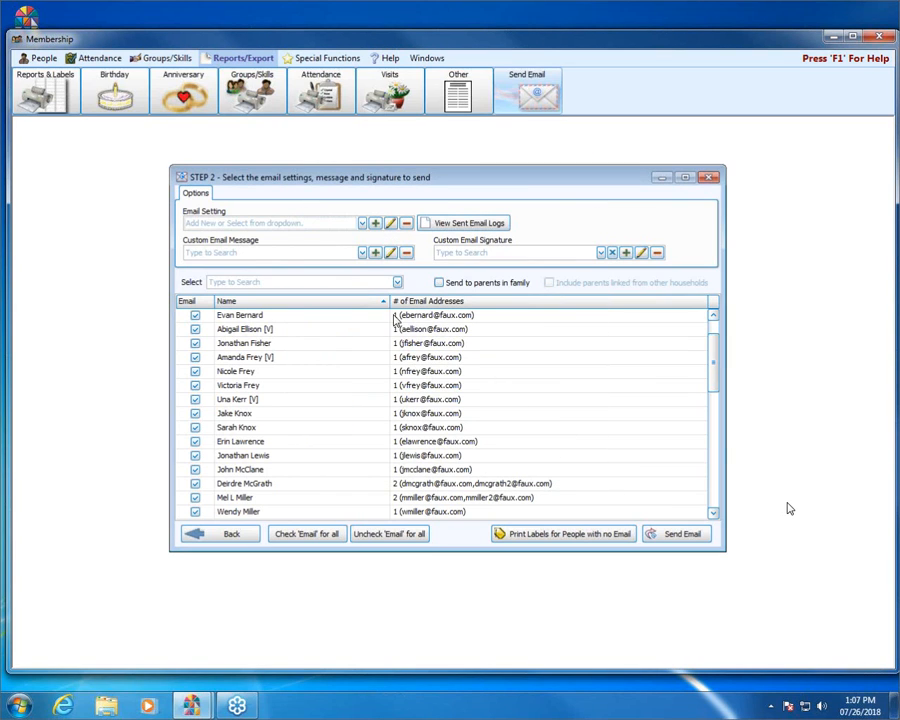
- Choose Email Statements as the email setting and review its server details without changes
click(362, 223)
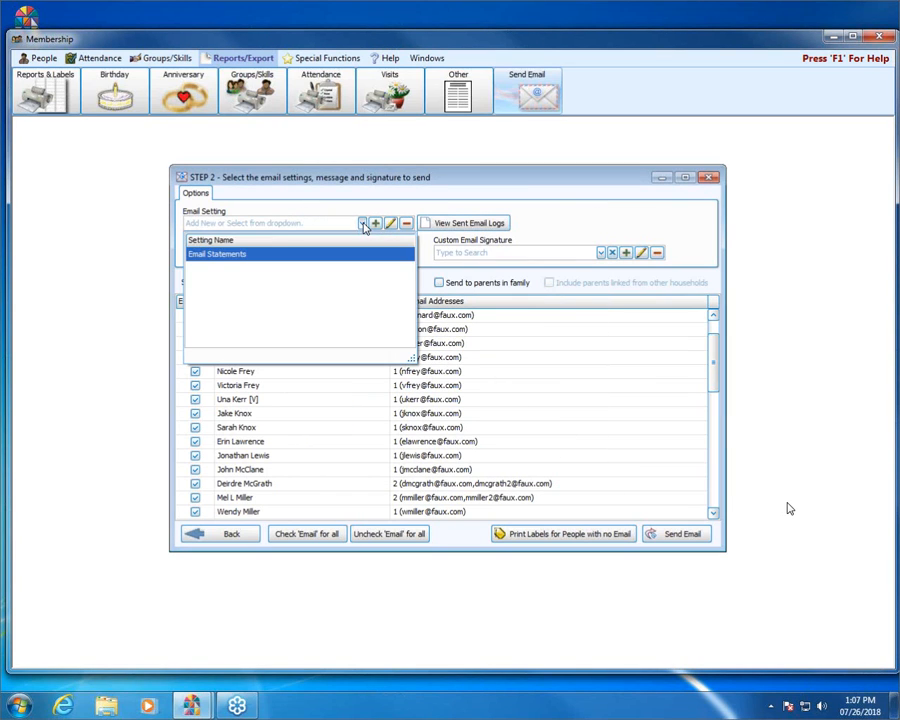
click(262, 256)
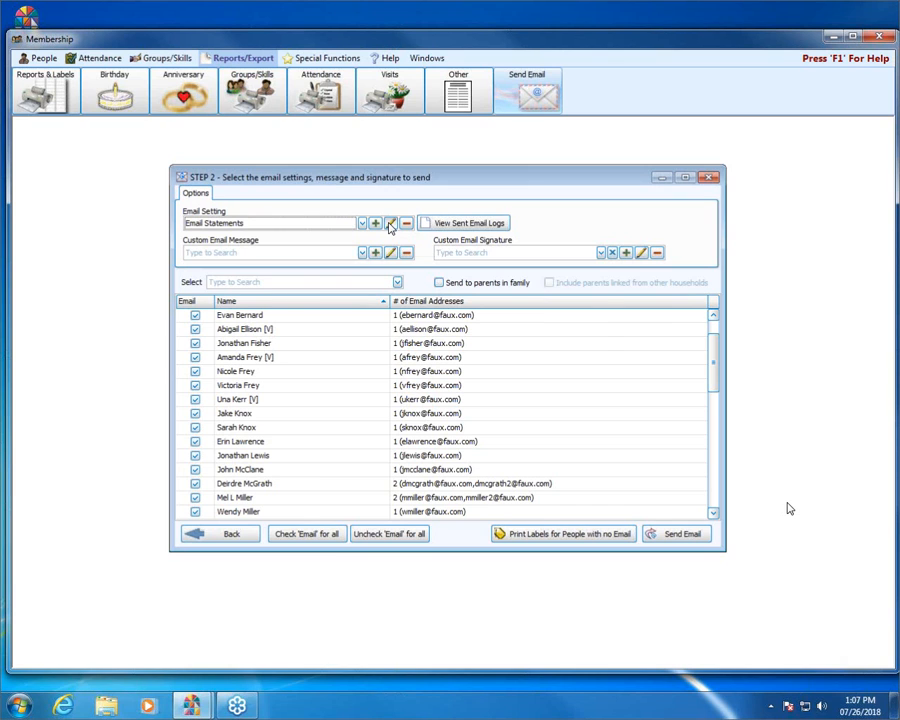
click(390, 223)
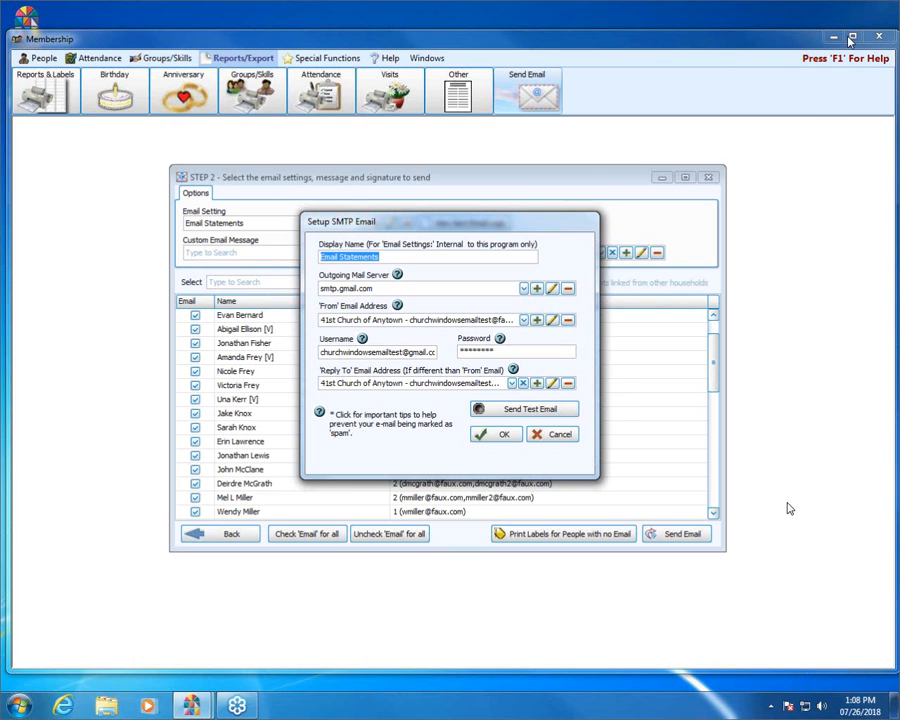
click(541, 437)
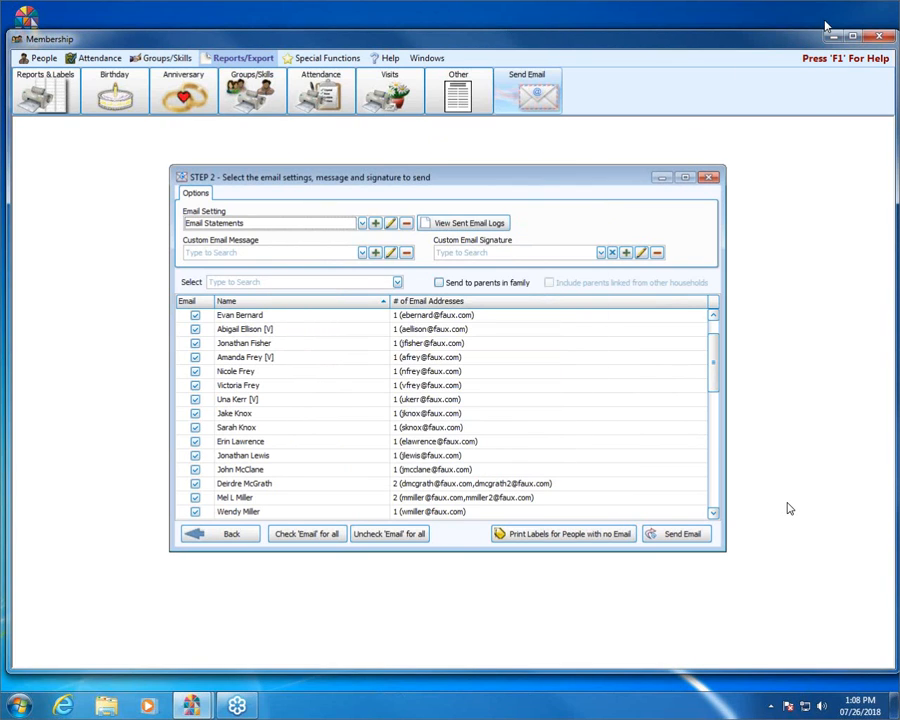
- Maximize the Membership window and reopen the Email Statements SMTP setup showing smtp.gmail.com
click(854, 37)
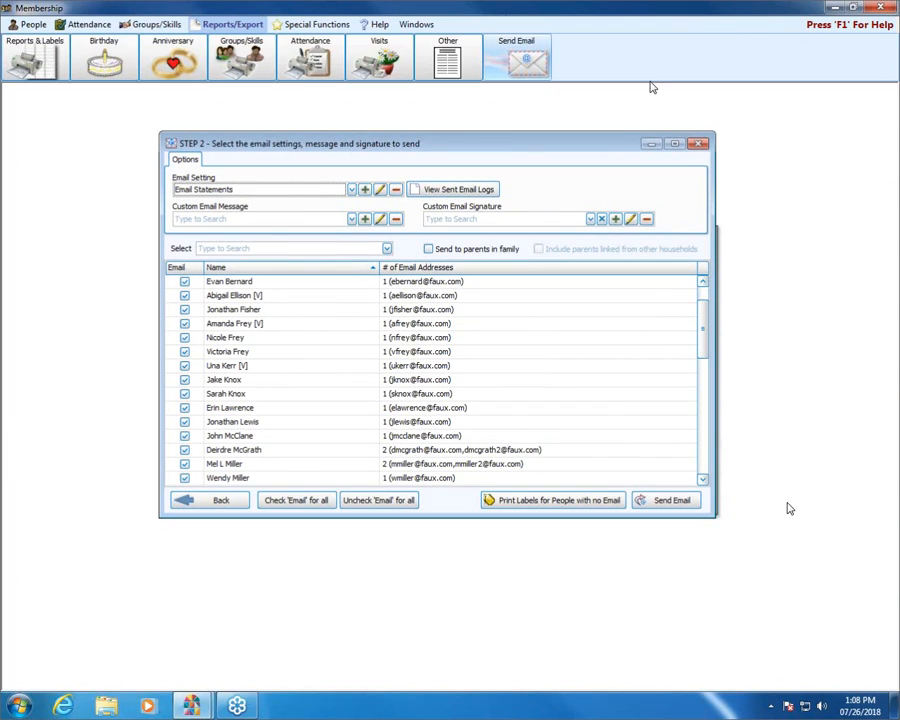
click(379, 190)
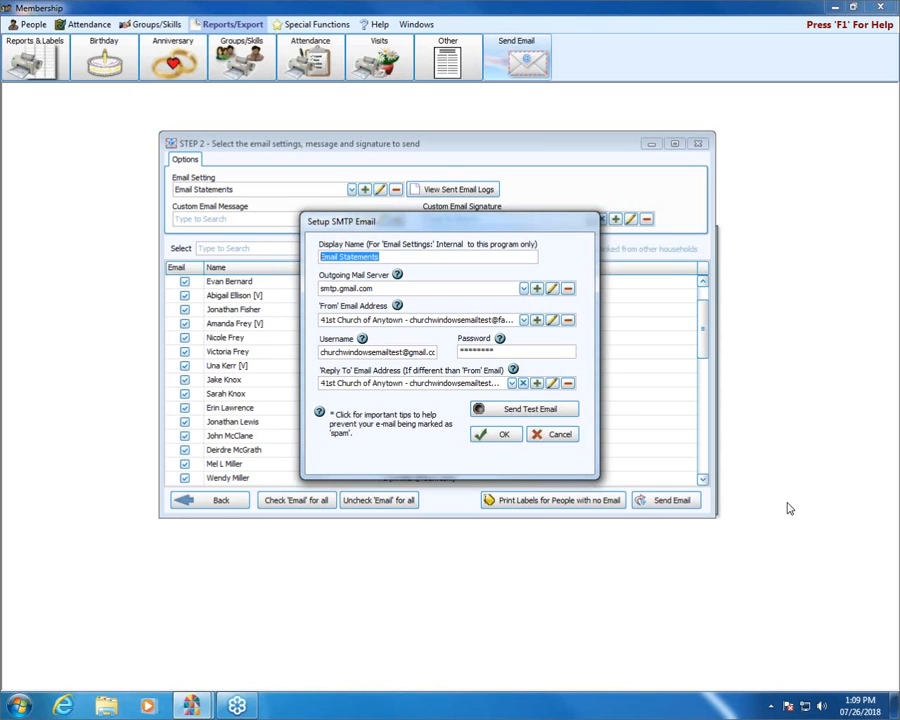
click(790, 509)
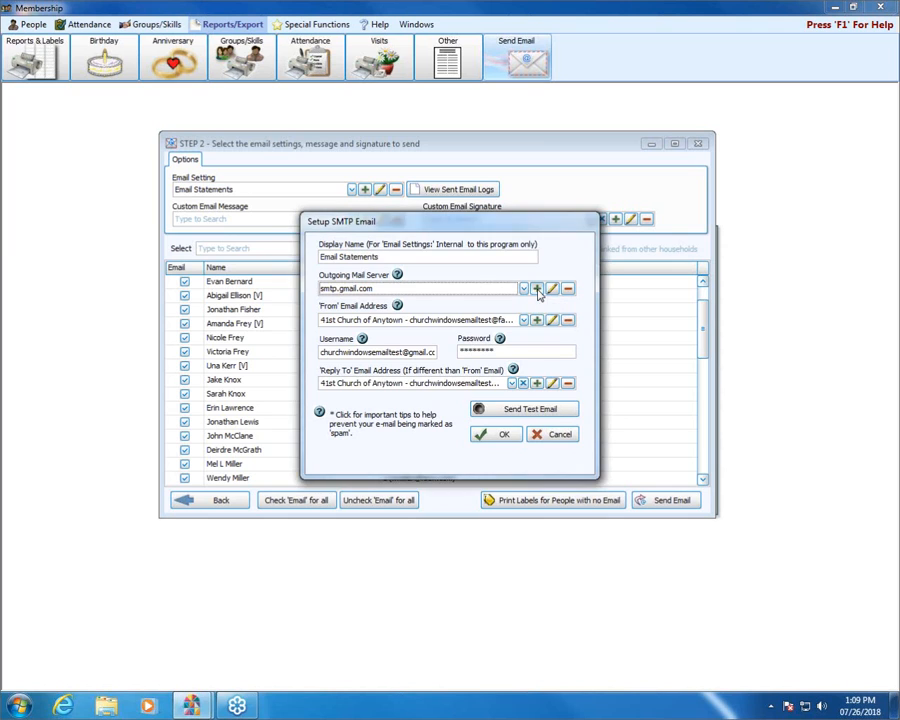
- Cancel a new-server form, then view the existing SMTP server: smtp.gmail.com, port 587, Explicit SSL
click(537, 290)
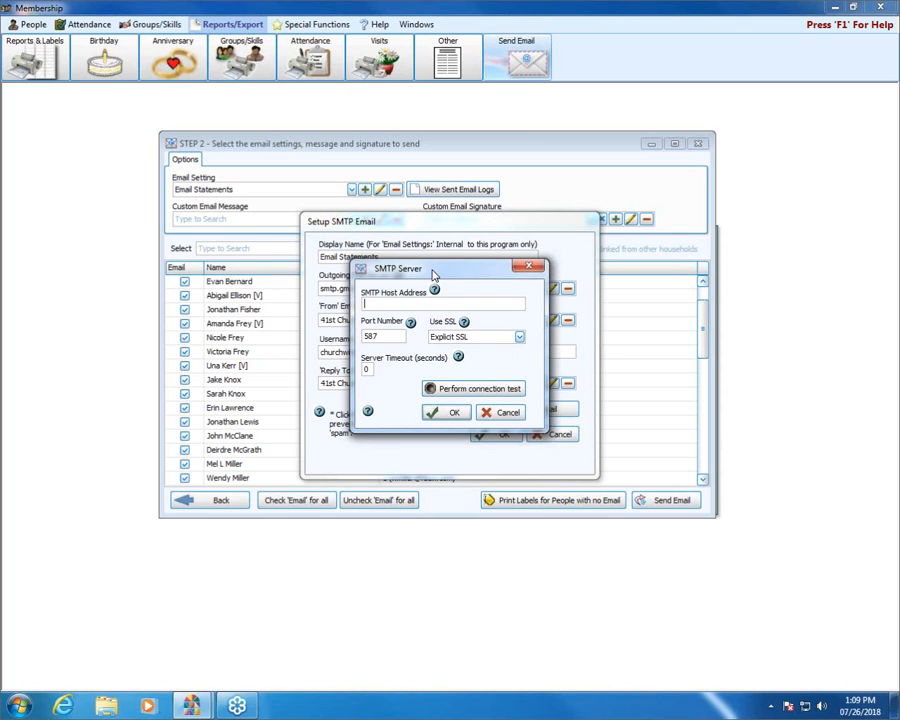
click(486, 412)
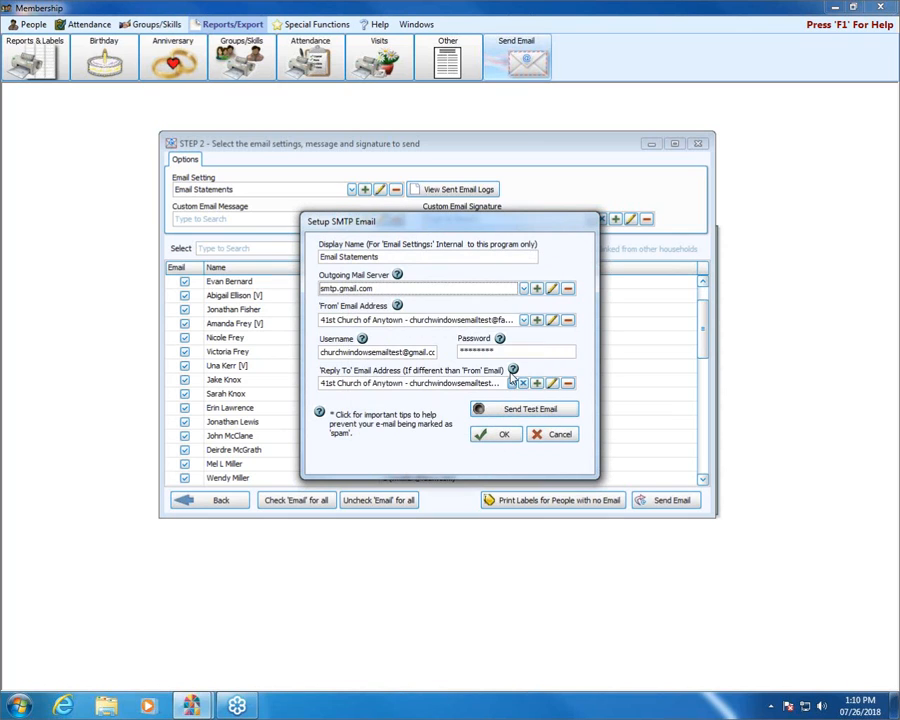
click(553, 290)
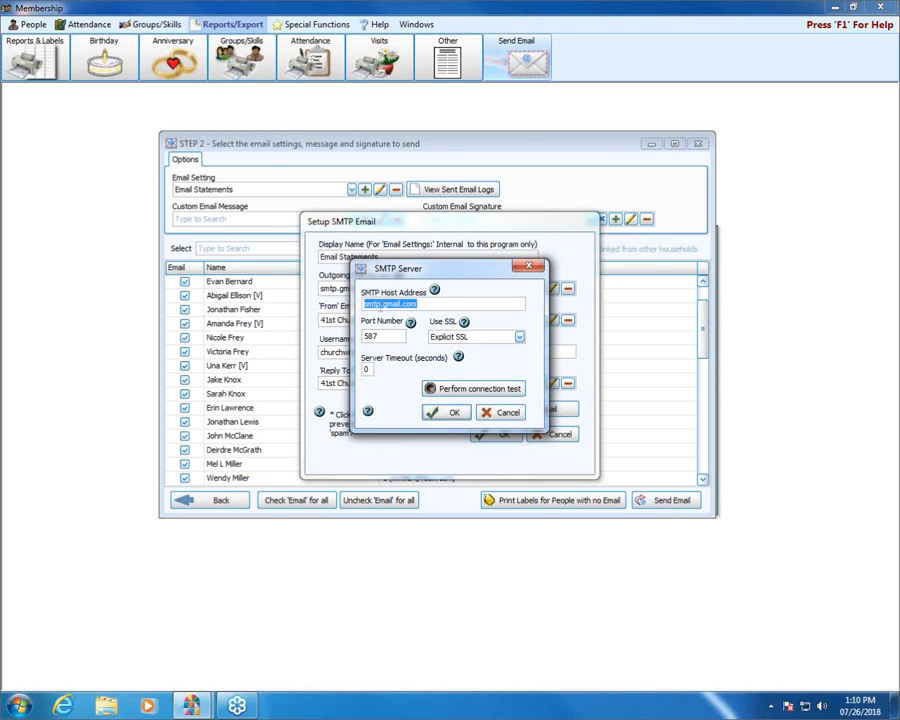
click(427, 302)
- Keep Explicit SSL and run a successful connection test to smtp.gmail.com on port 587
click(520, 338)
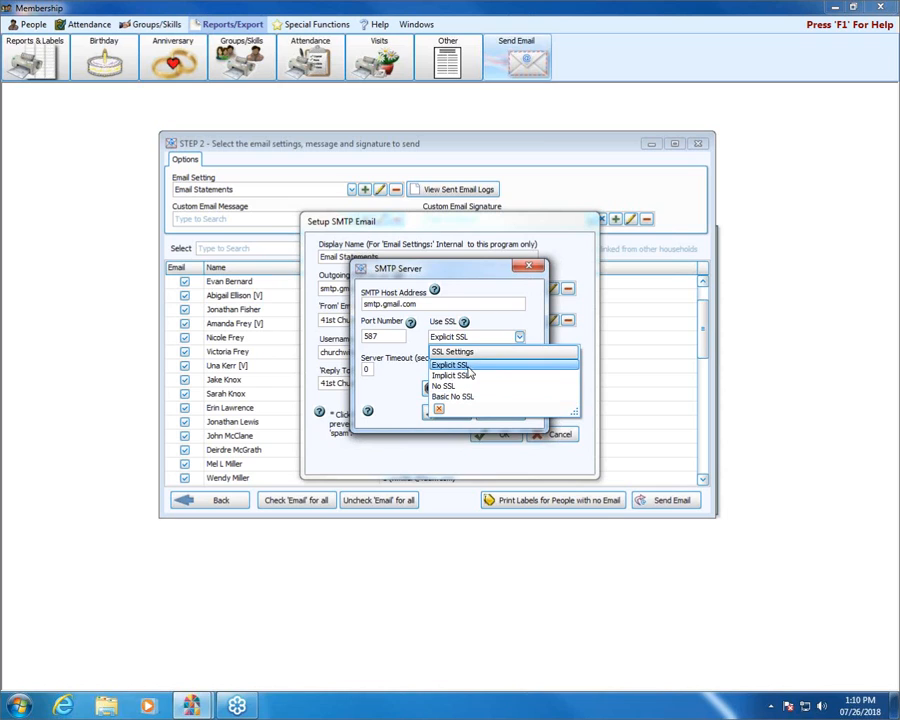
click(457, 268)
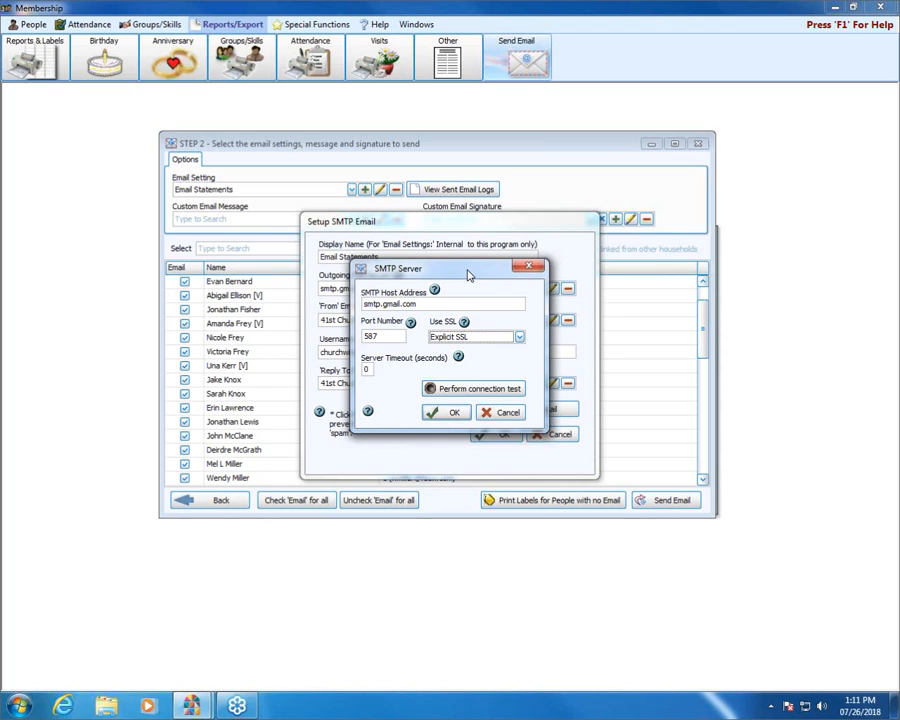
click(474, 390)
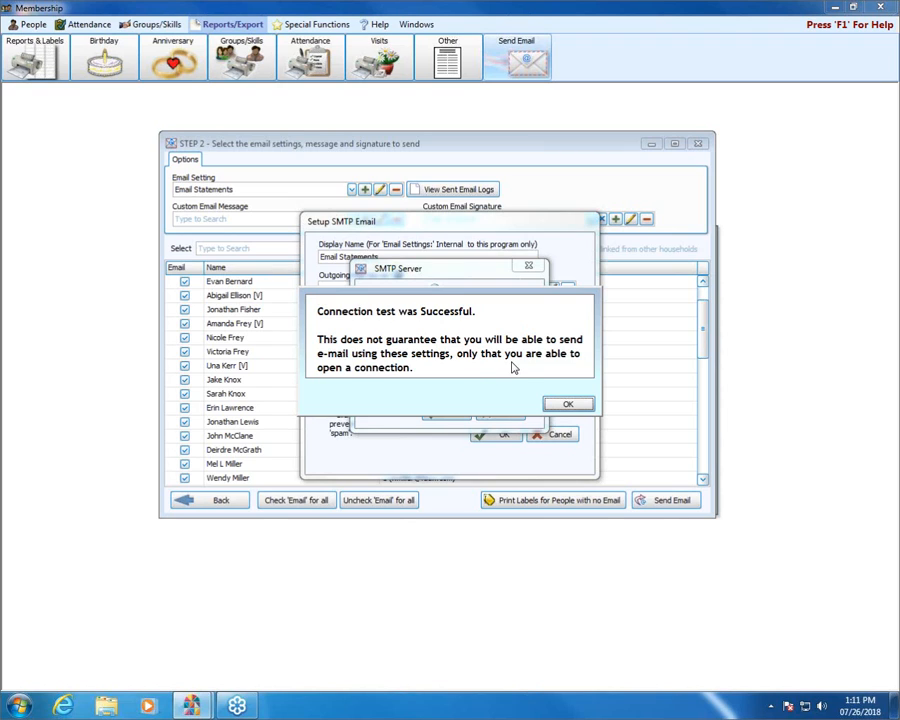
click(572, 406)
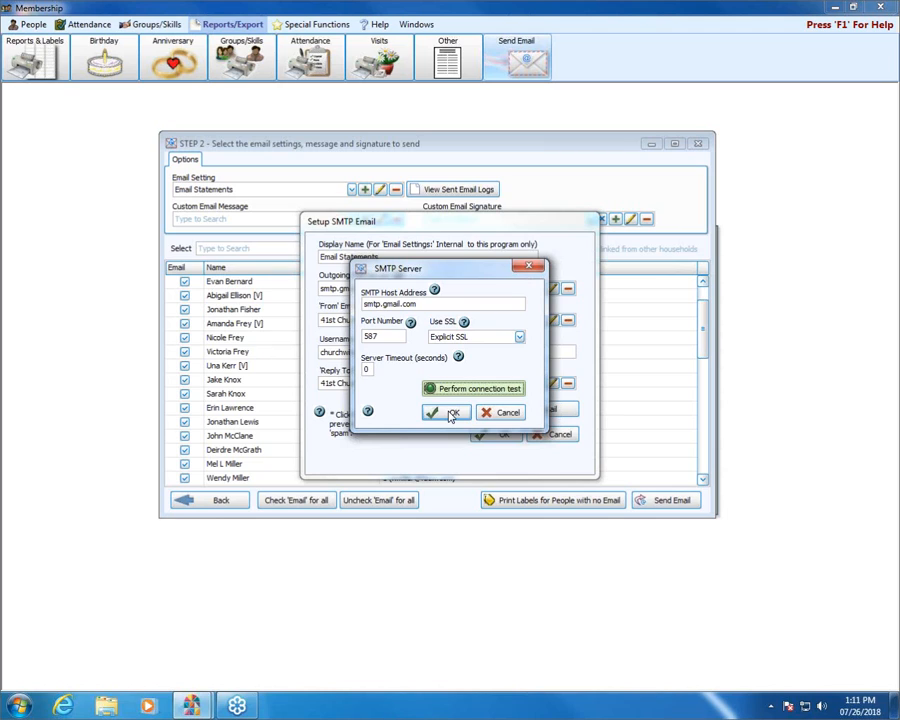
- Read the Host Address and Port Number help, then accept the SMTP server settings
click(435, 292)
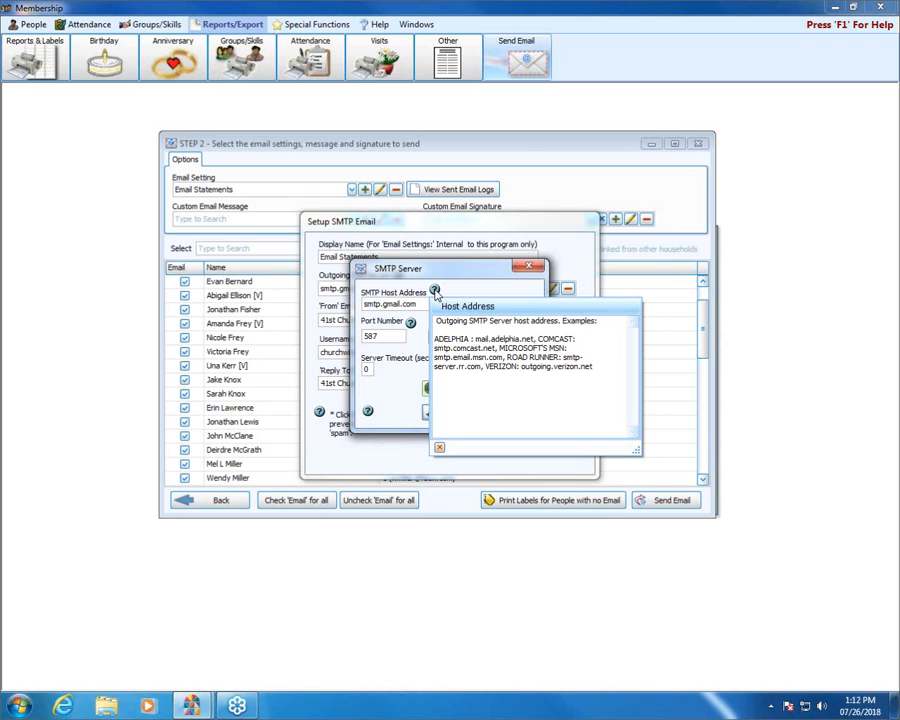
click(435, 292)
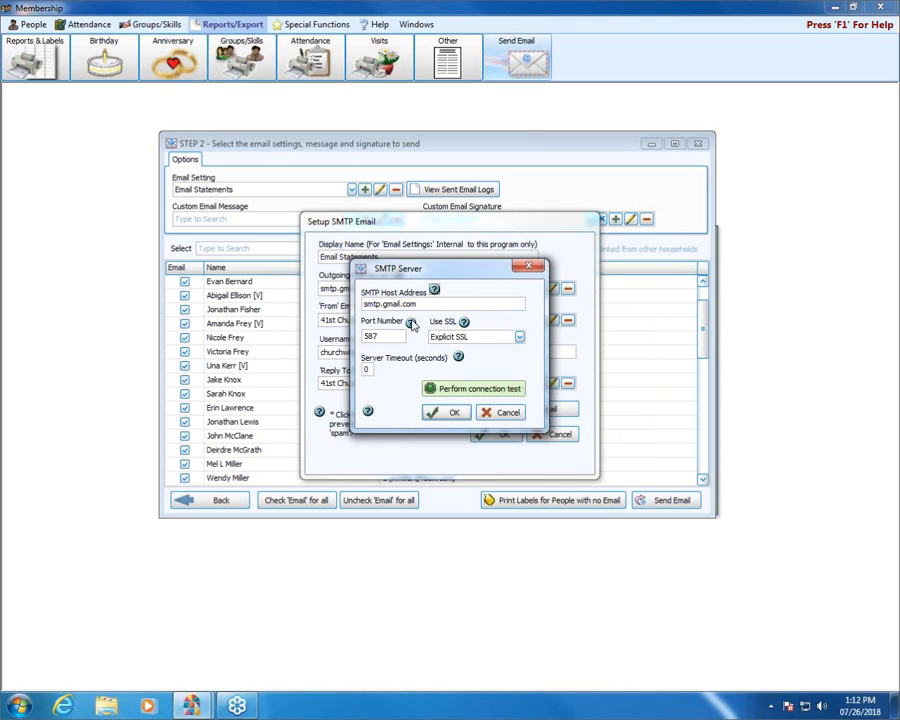
click(410, 323)
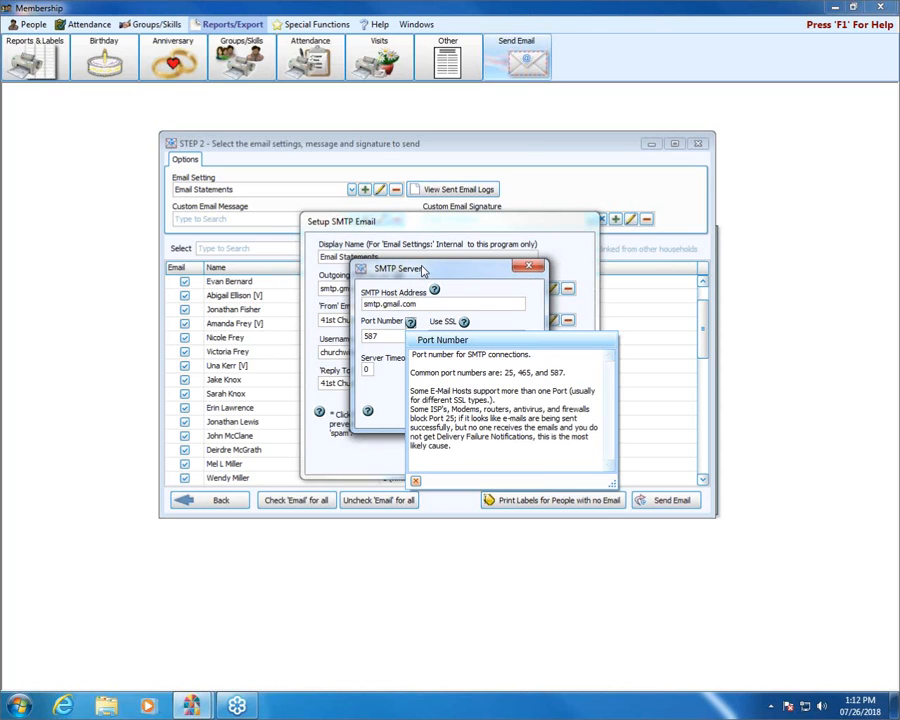
click(410, 323)
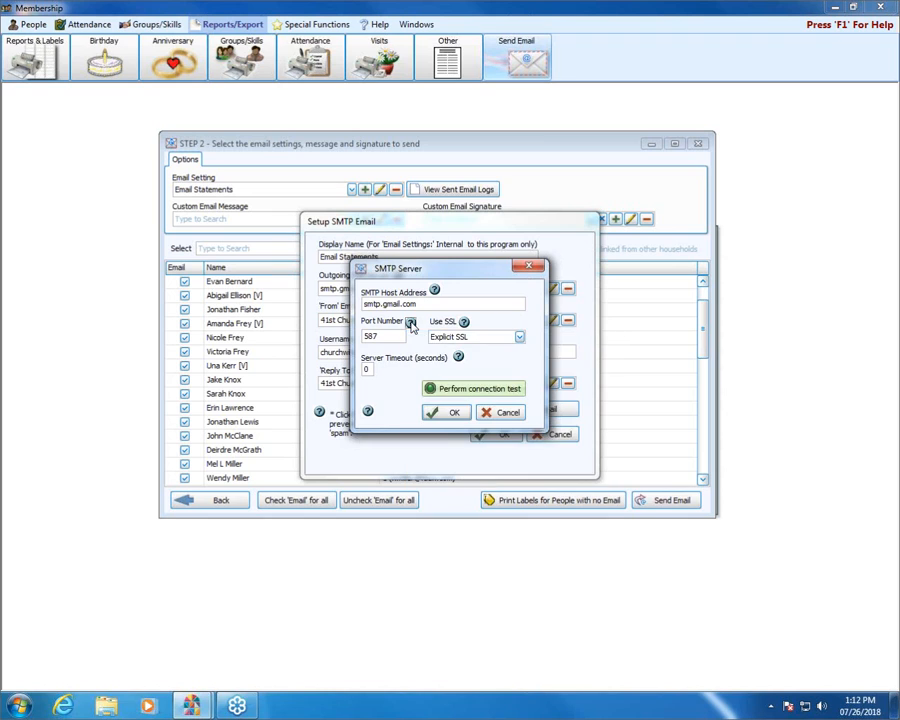
click(454, 413)
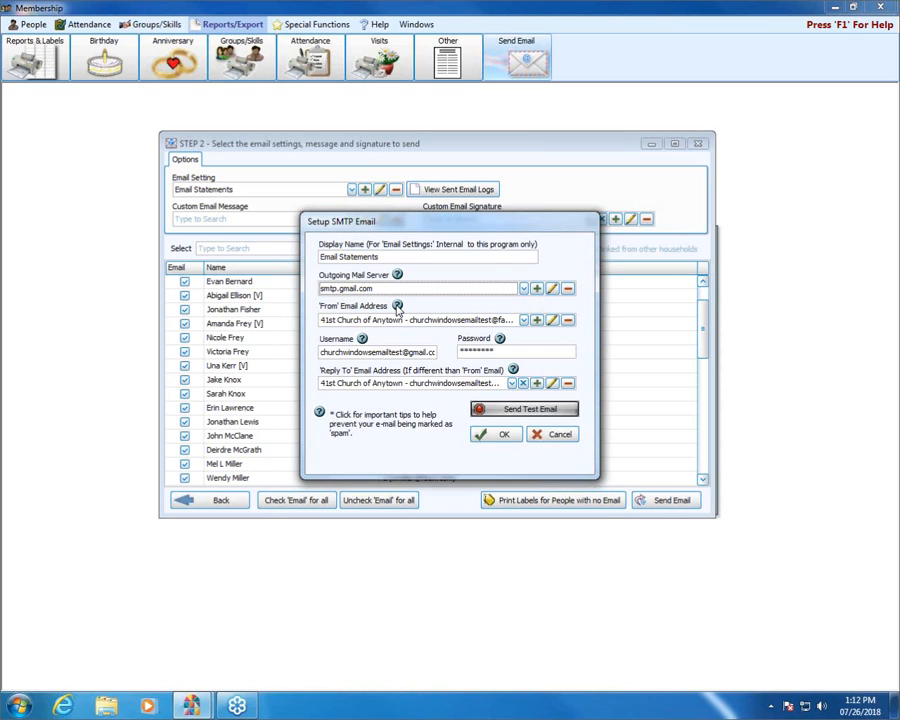
click(538, 321)
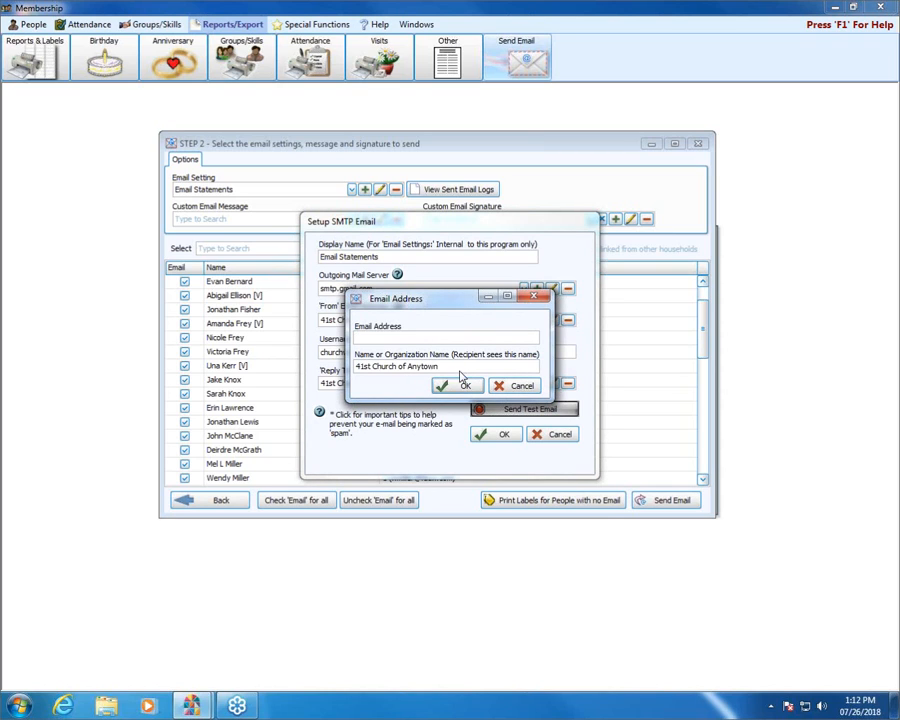
click(521, 386)
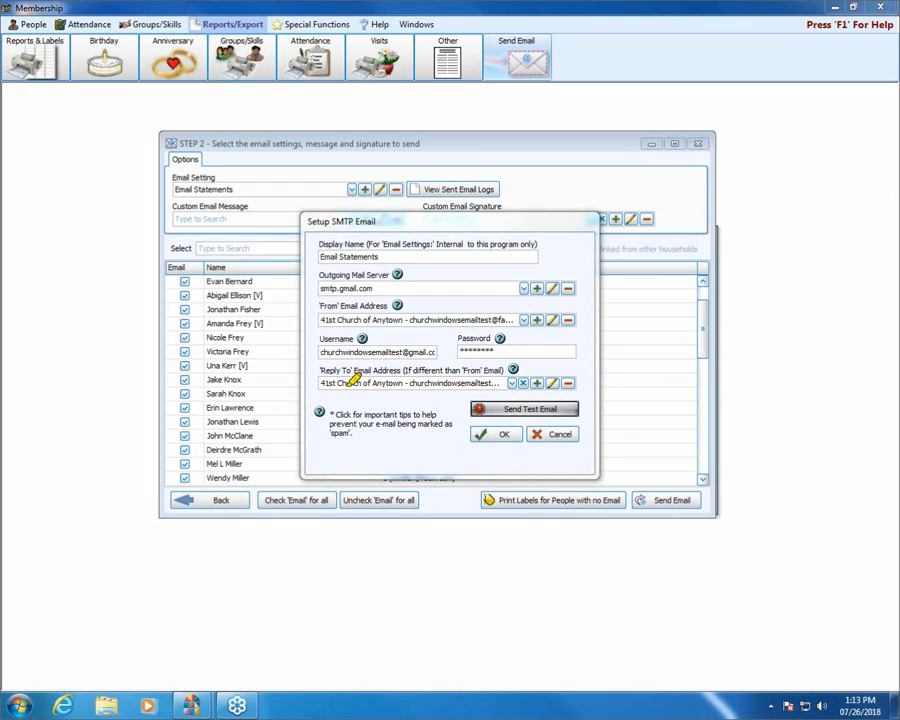
mouse_move(320, 372)
mouse_down()
mouse_move(502, 370)
mouse_move(562, 383)
mouse_up()
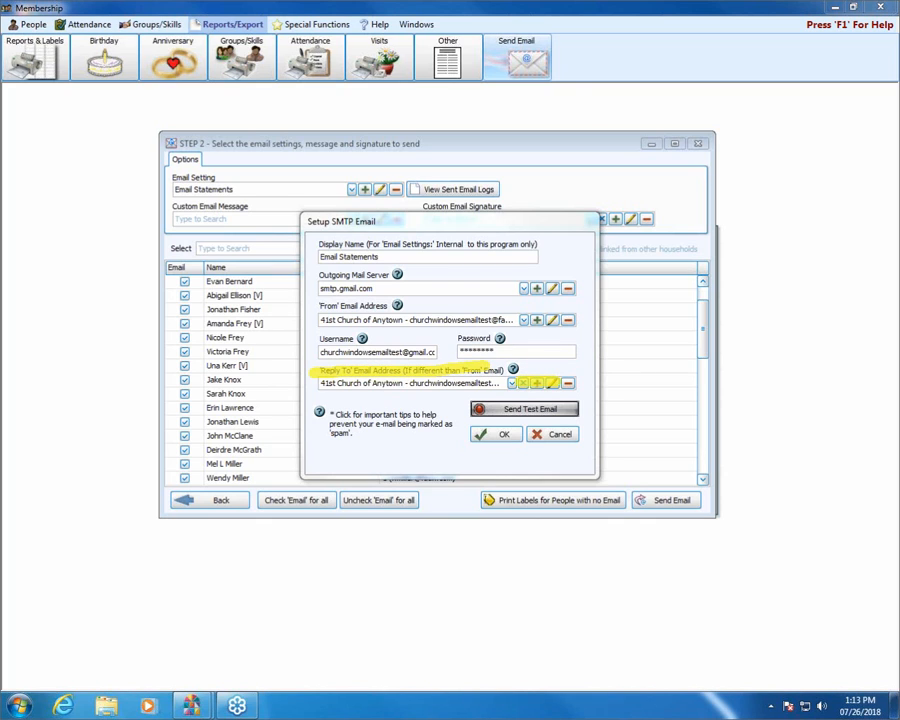
key(Escape)
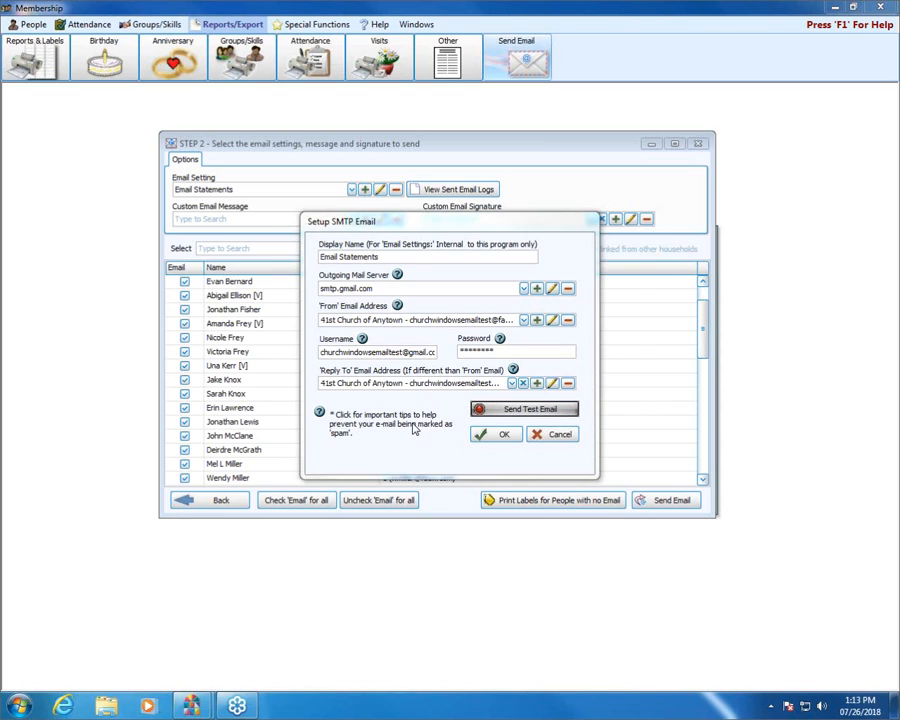
- Send a test email from the Email Statements settings to your own e-mail address and confirm it
click(507, 412)
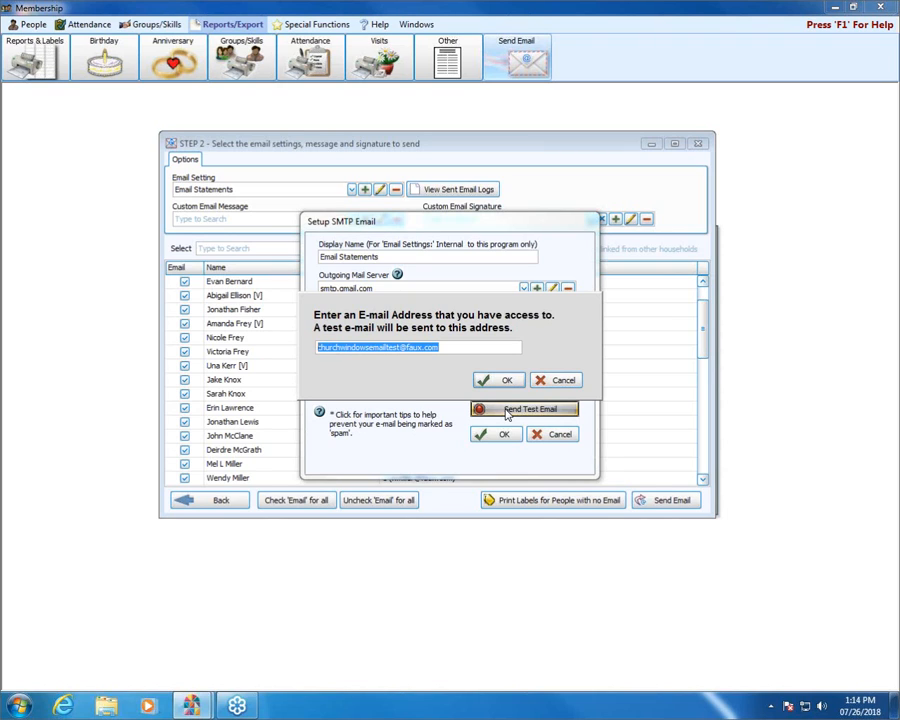
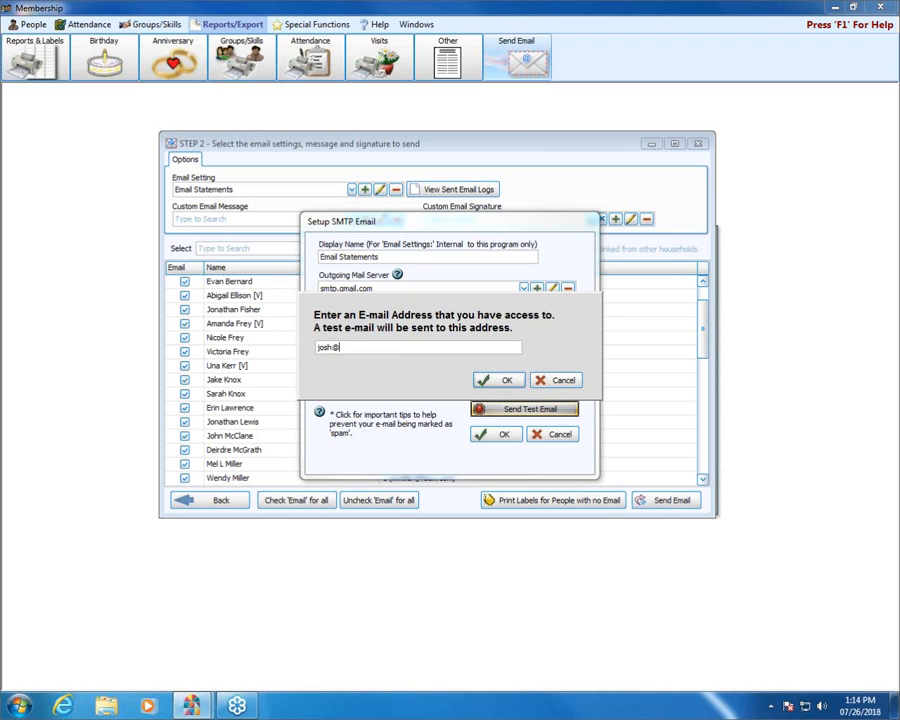
click(504, 380)
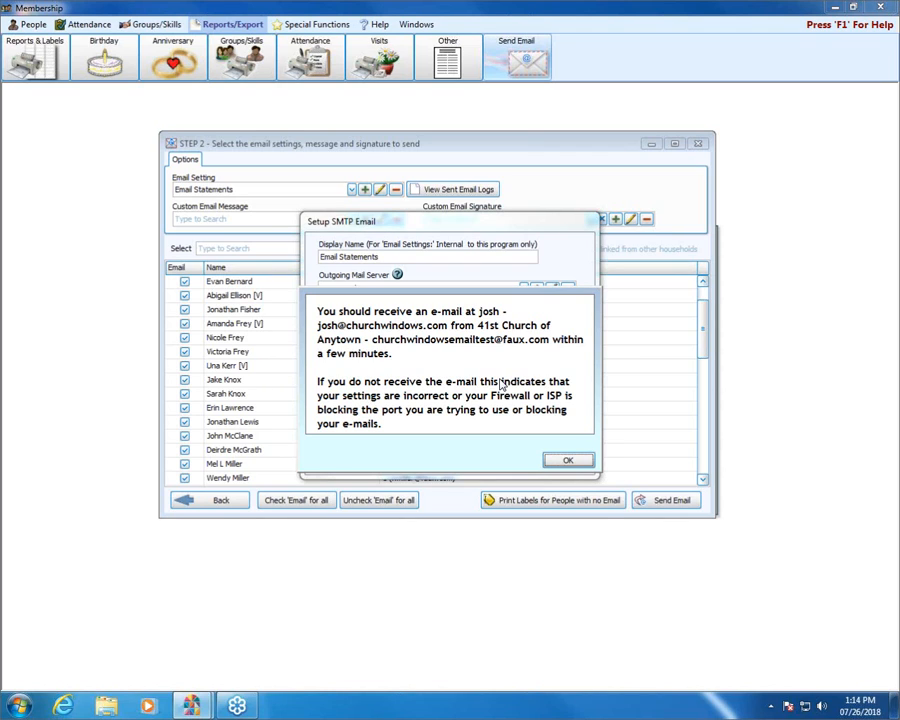
click(567, 460)
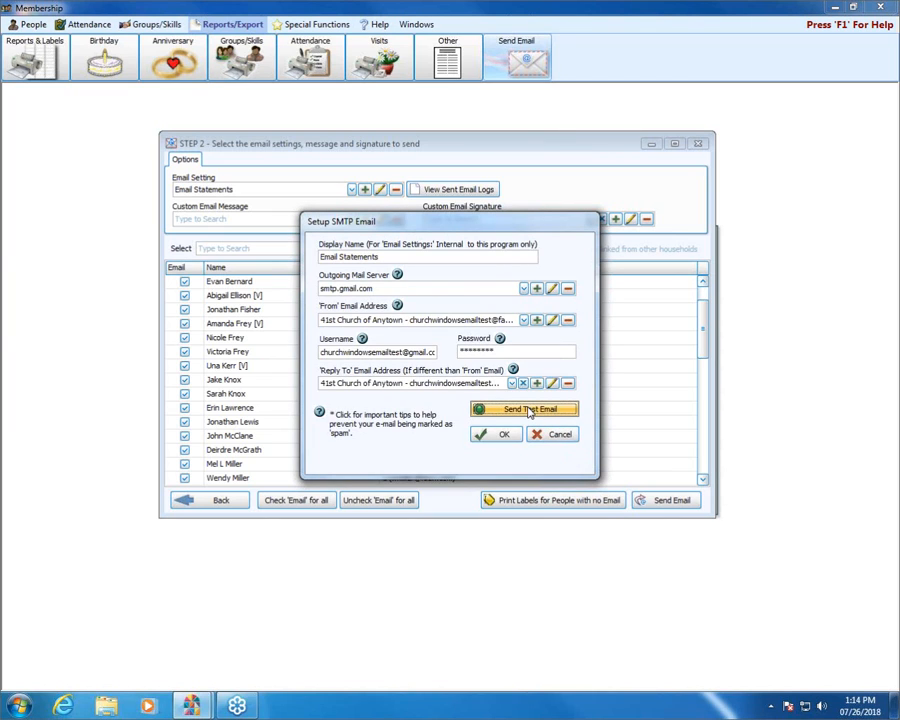
- Save the SMTP settings, untick all email recipients, and close the email wizard
click(498, 435)
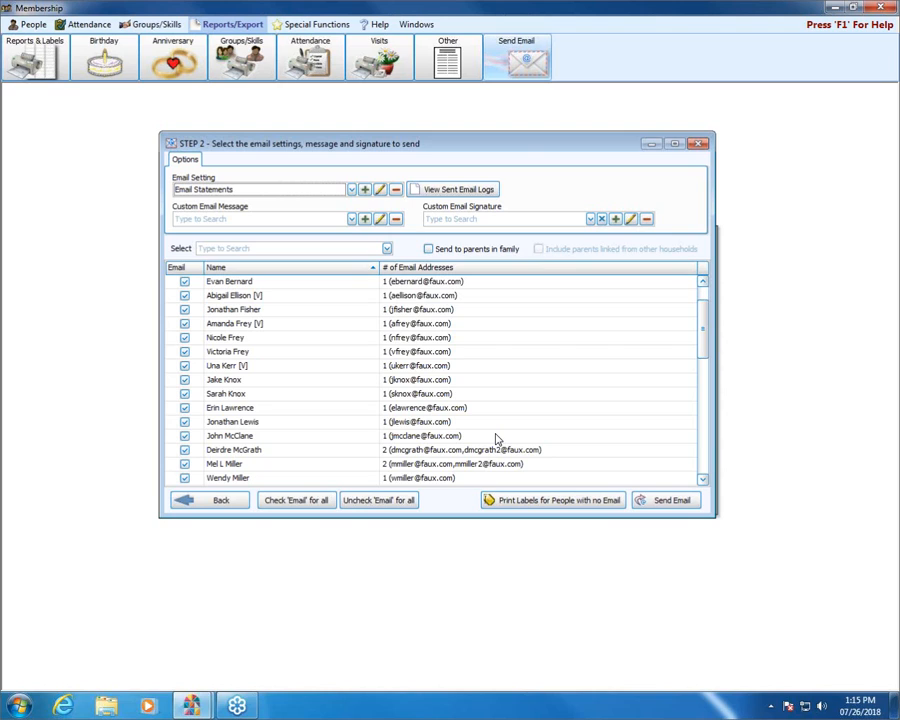
click(394, 504)
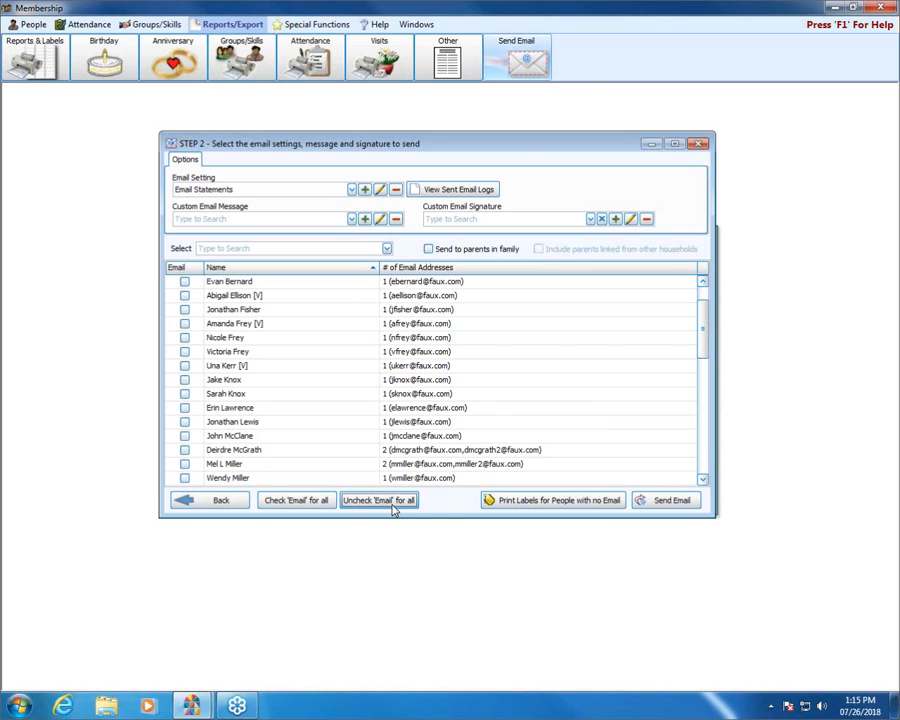
click(184, 297)
click(184, 297)
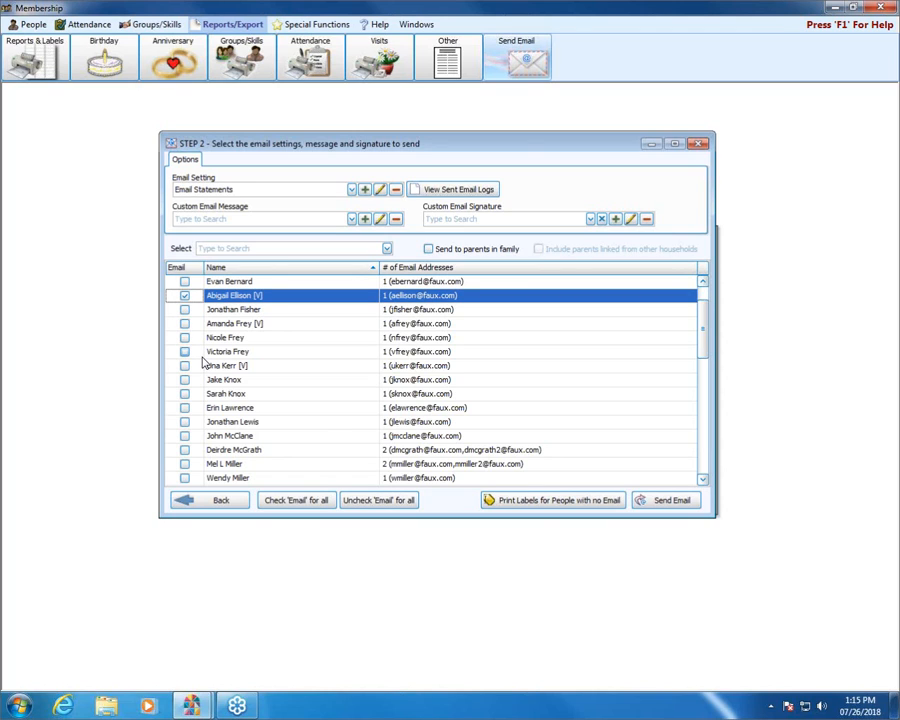
click(184, 296)
click(700, 146)
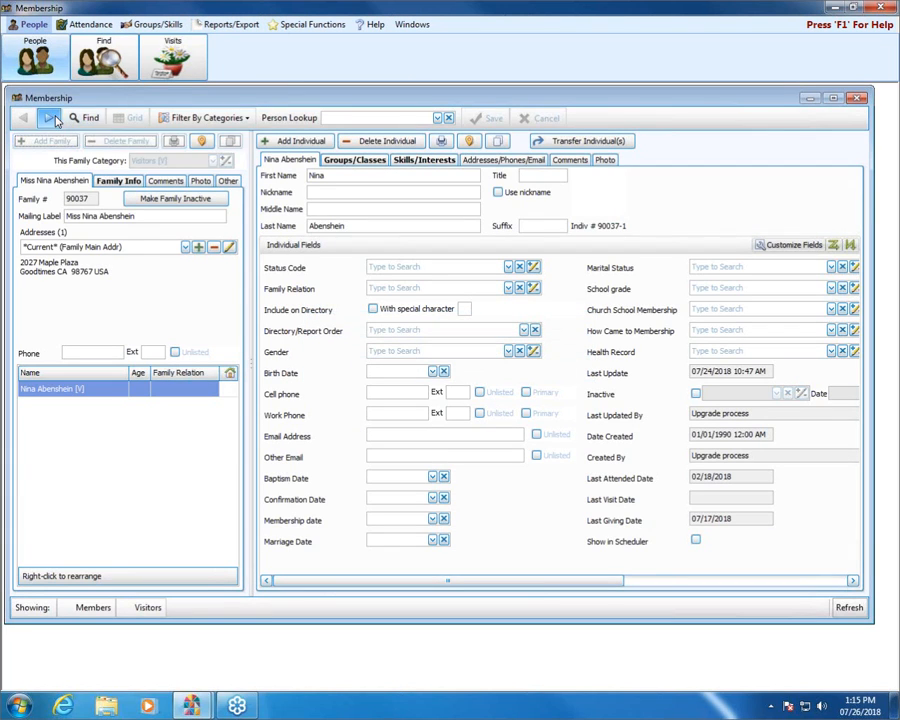
- Move to the next family record and start an email to its individual from the Print options
click(53, 118)
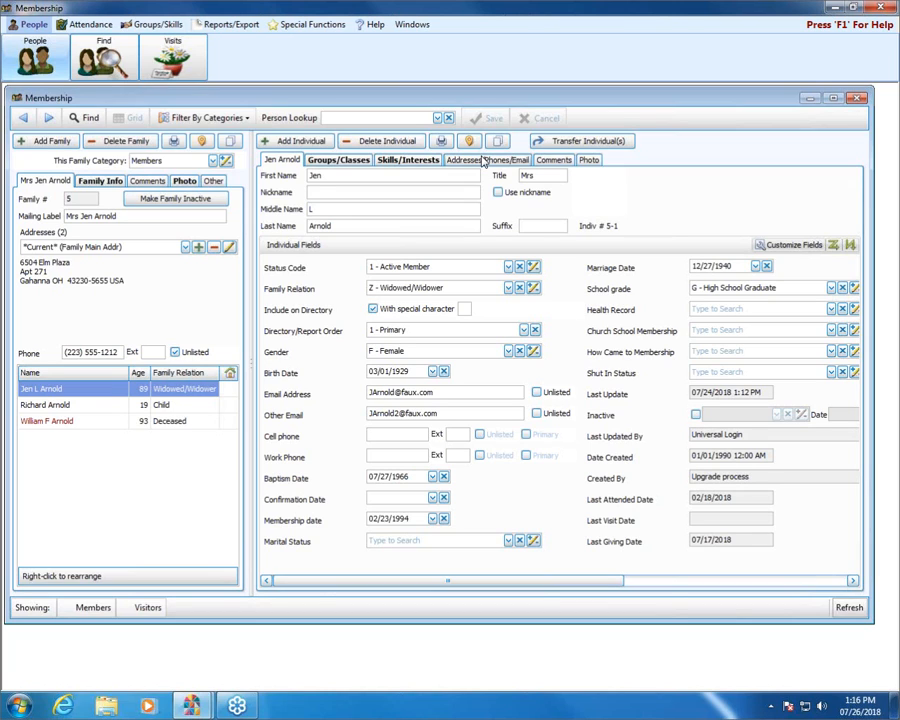
click(440, 144)
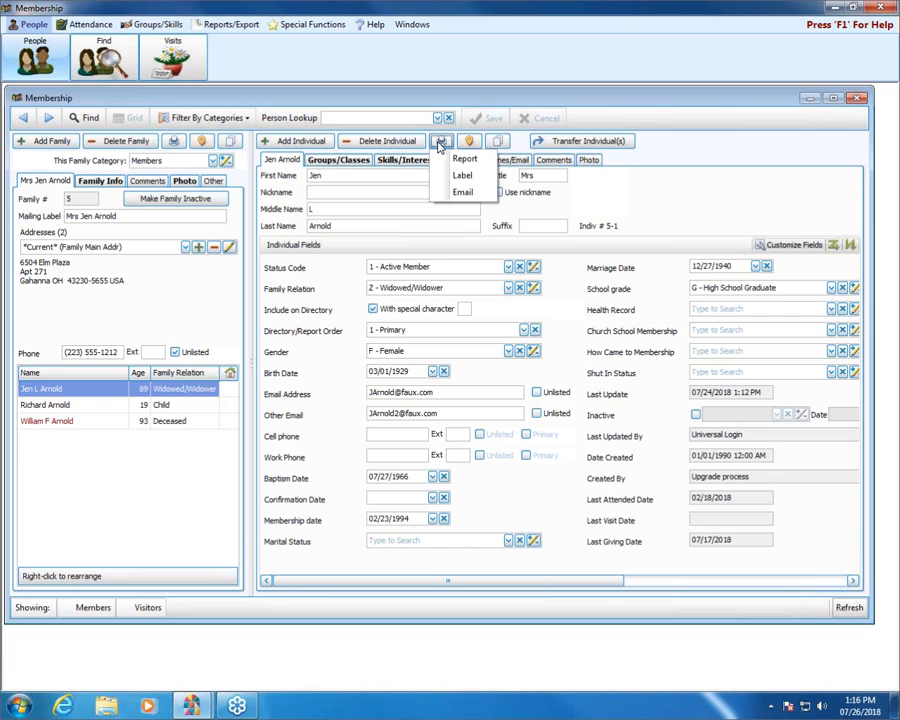
click(460, 192)
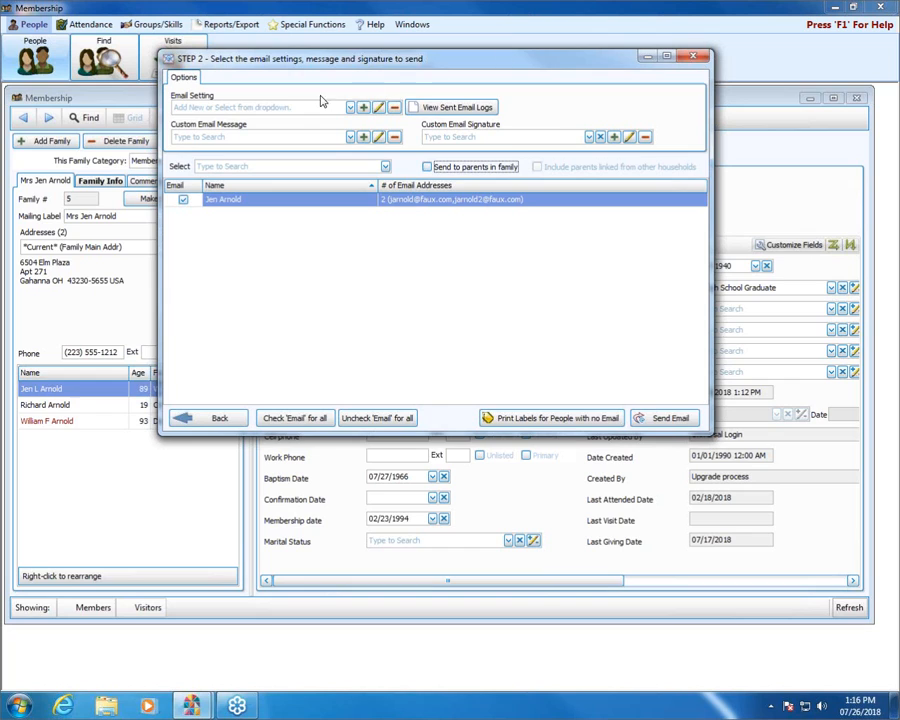
- Select Email Statements as the email setting and create a new custom email message
click(349, 109)
click(259, 137)
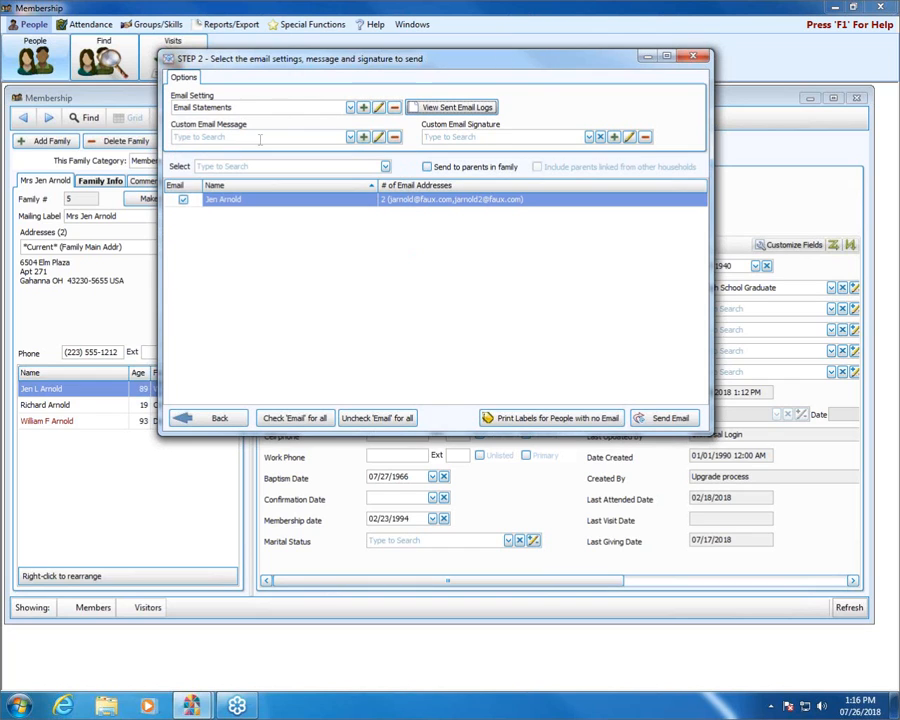
click(364, 137)
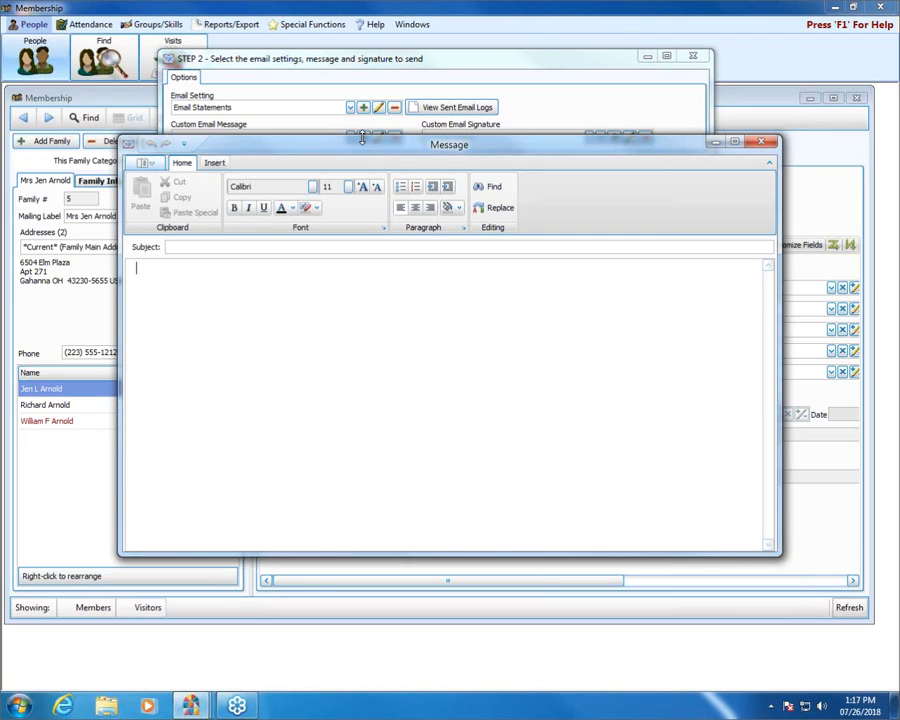
- Enter the subject 'Re: Meeting' and a body greeting the recipient by first name, then 'Hi...'
click(196, 247)
text(Re: Meeting)
click(161, 311)
text(Abigail,)
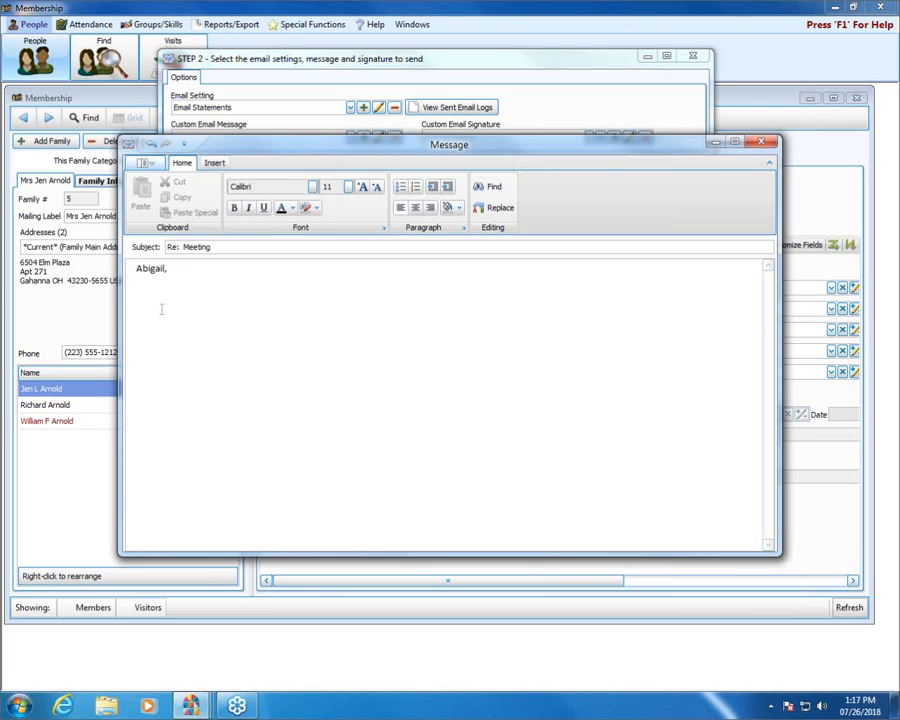
key(Return)
key(Return)
text(Hi...)
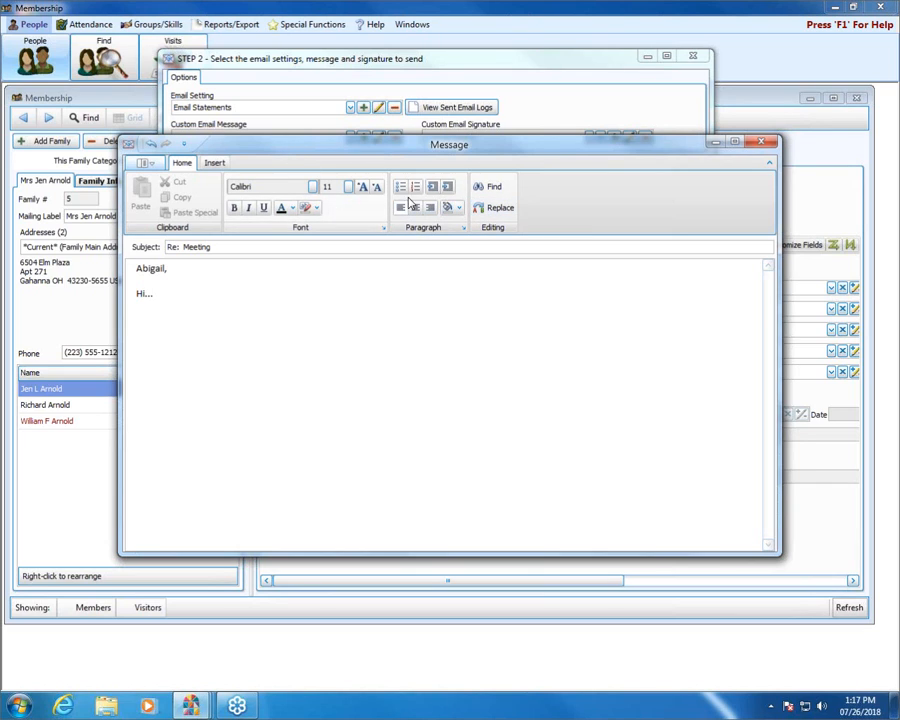
- Show the message's Insert options and bring up the file picker for attaching a file
click(213, 163)
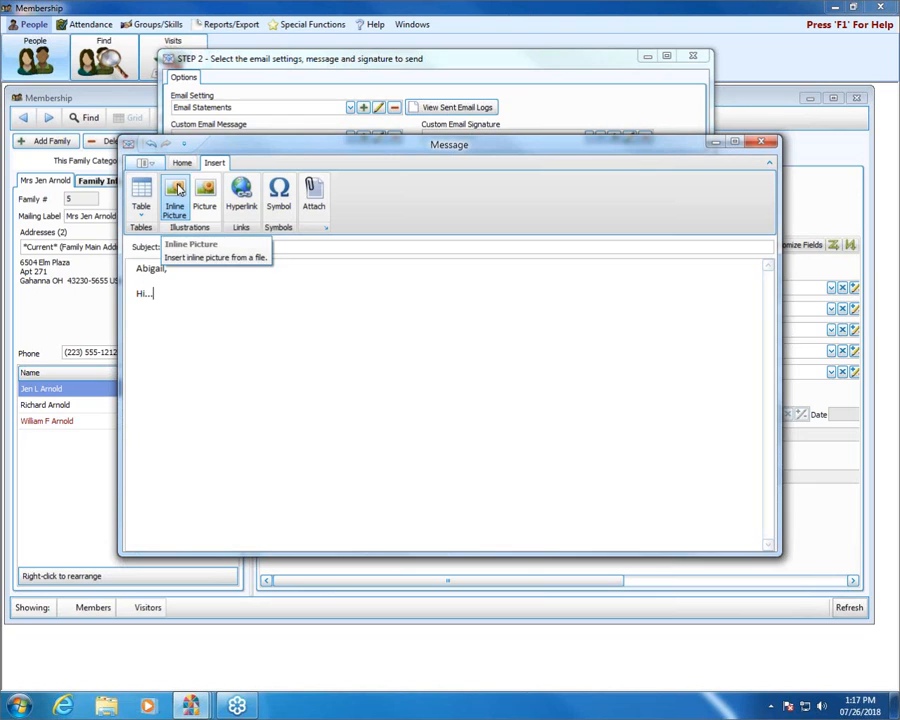
click(313, 197)
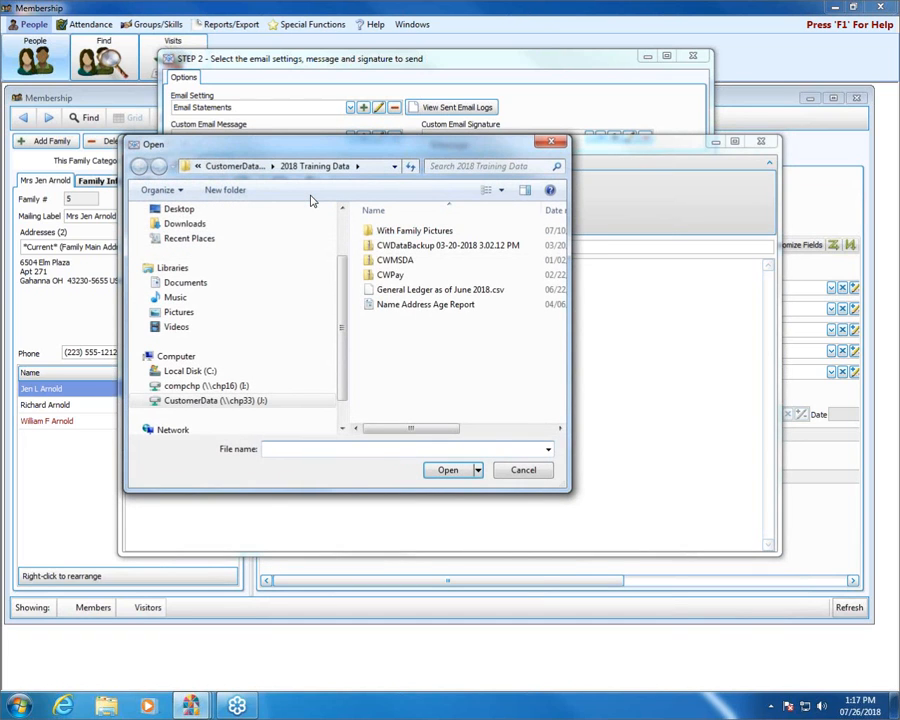
click(522, 471)
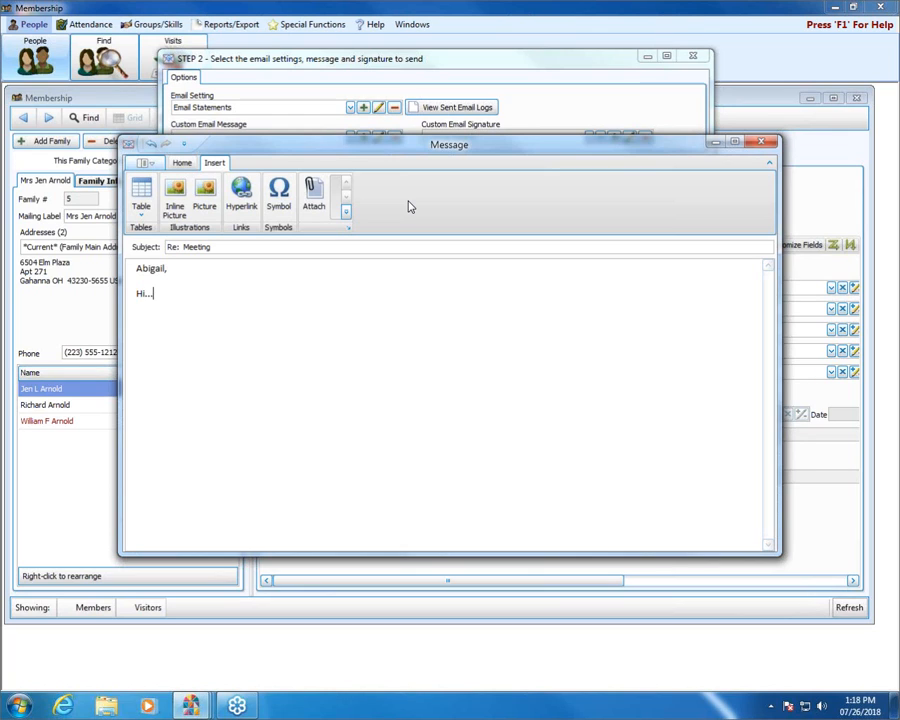
- Open and dismiss the application menu, then close the Re: Meeting message editor
click(151, 166)
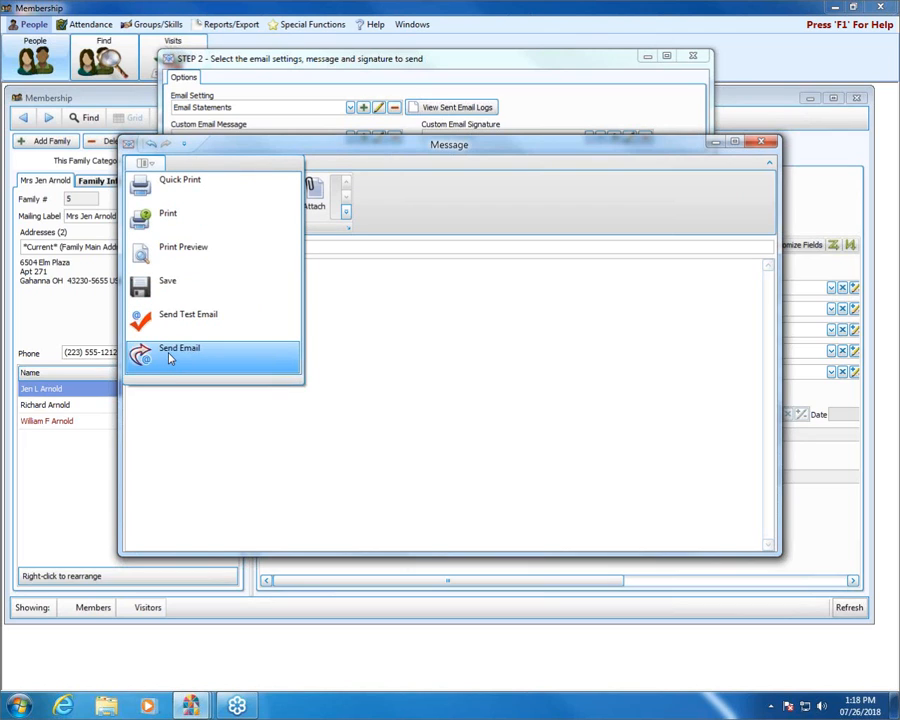
click(384, 153)
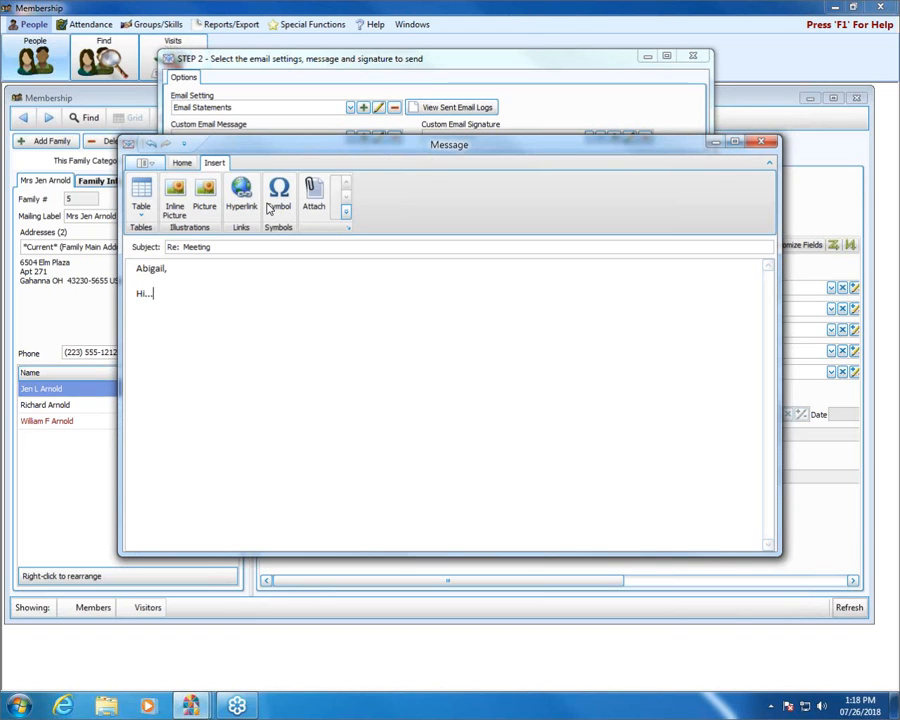
click(762, 145)
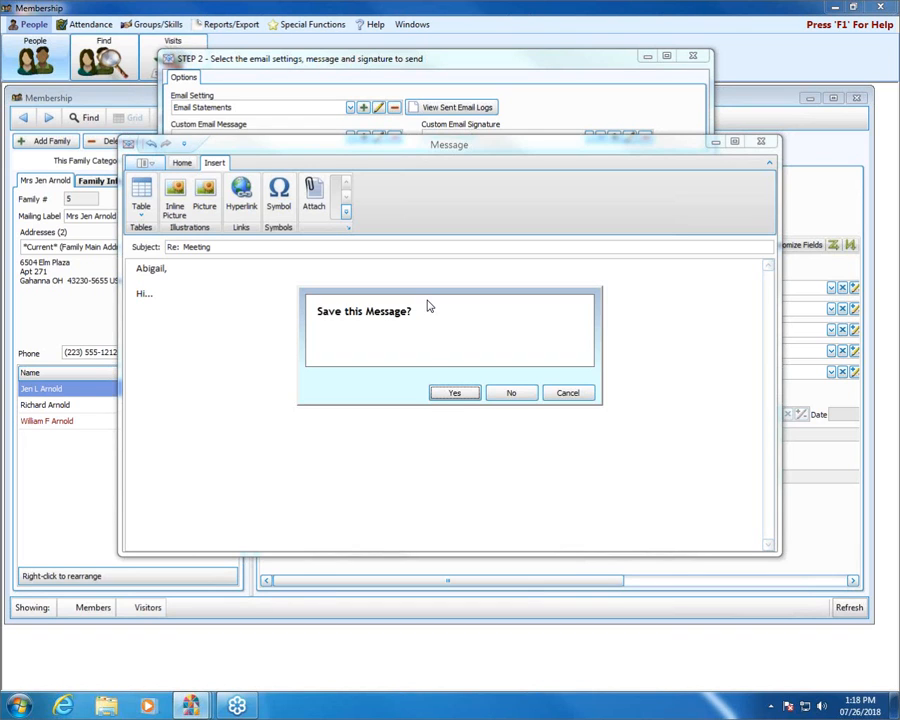
- Answer Yes to save the Re: Meeting message before closing
click(452, 393)
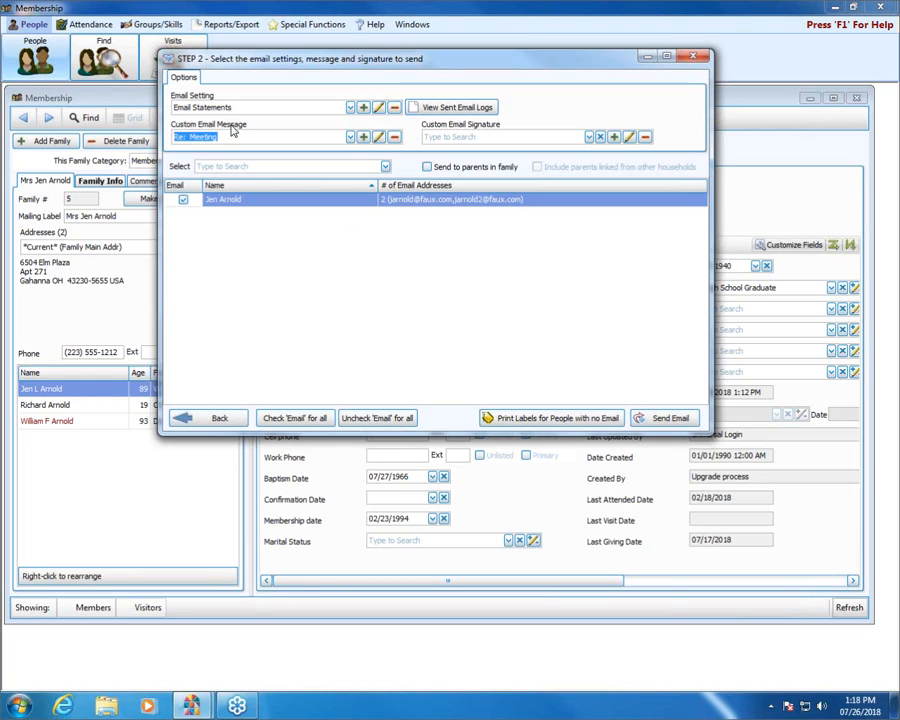
- Select Re: Meeting as the custom email message, then open and close a blank signature editor
click(350, 137)
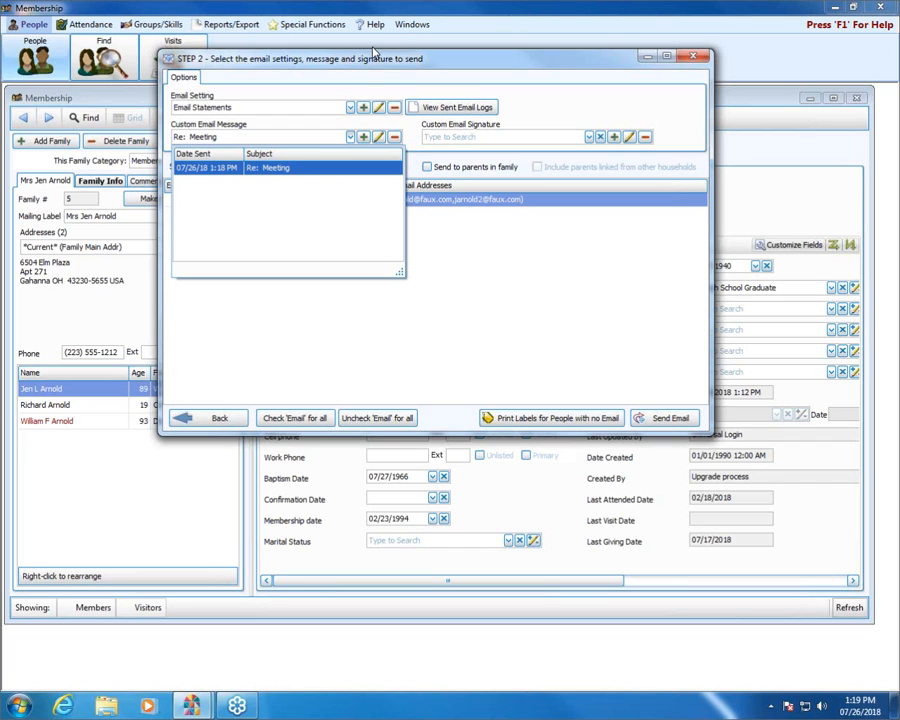
click(532, 76)
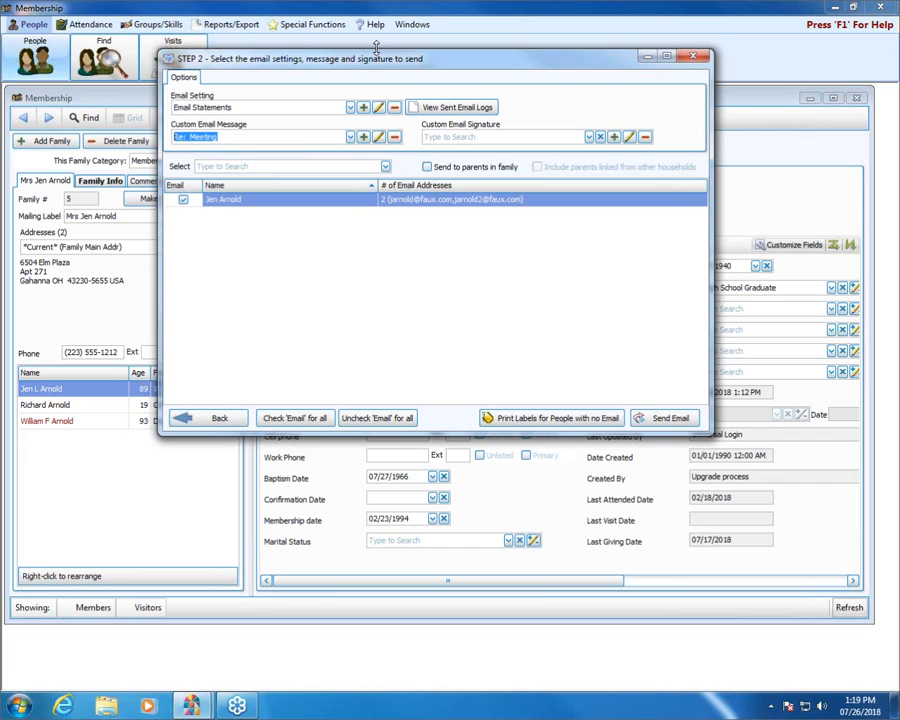
click(615, 137)
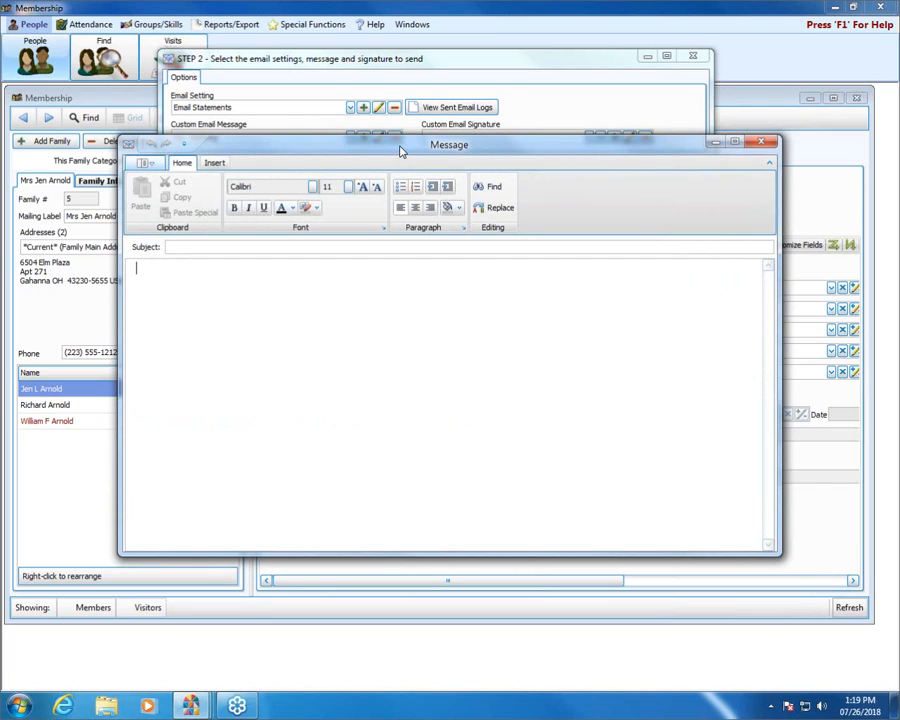
click(766, 144)
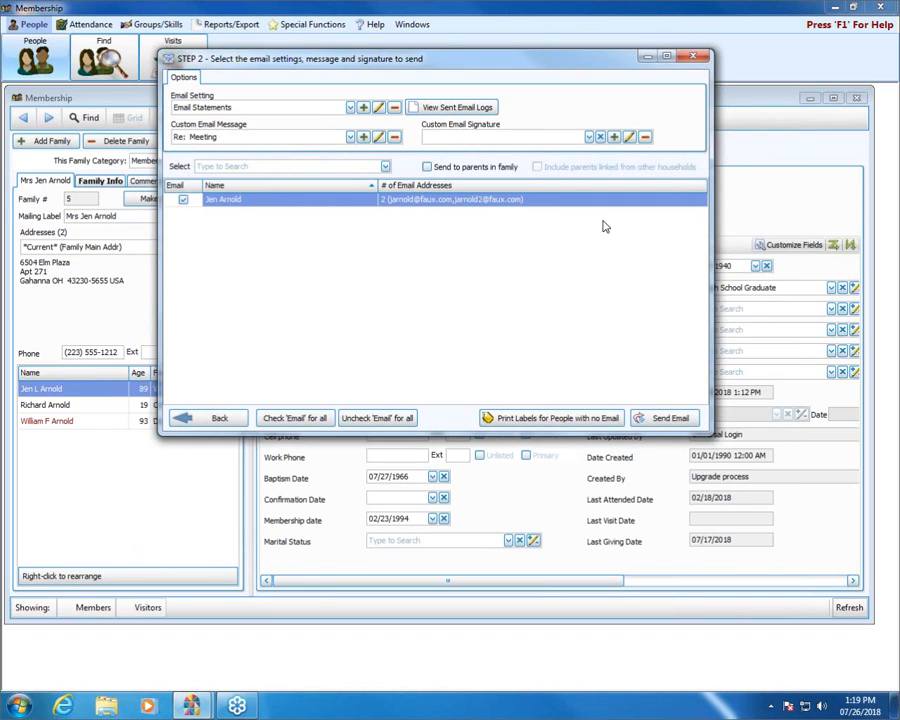
- Check the empty signature list, then close the email wizard and the family record window
click(589, 136)
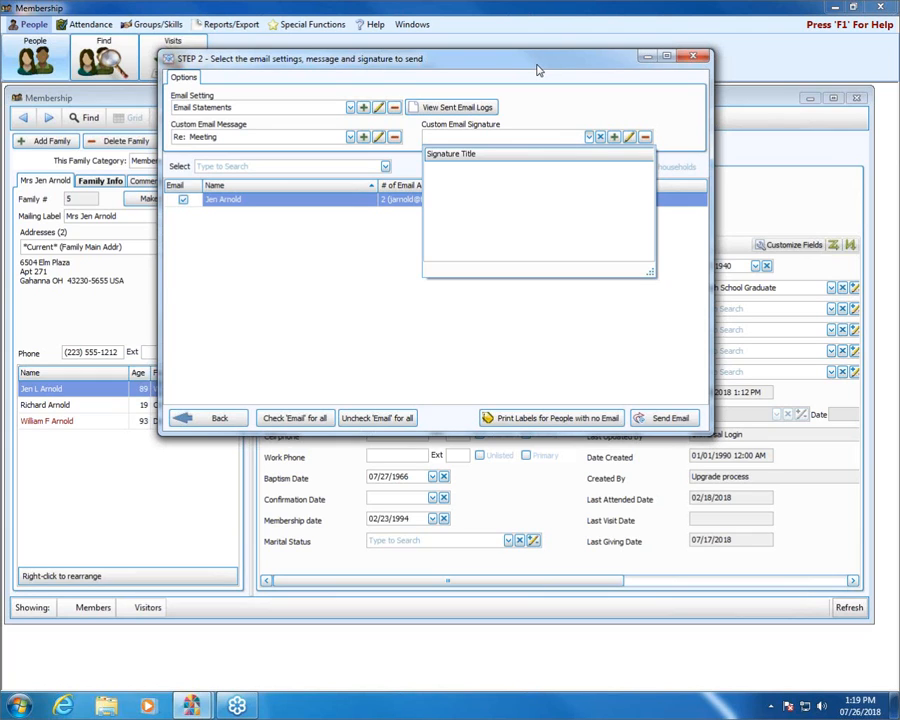
click(699, 59)
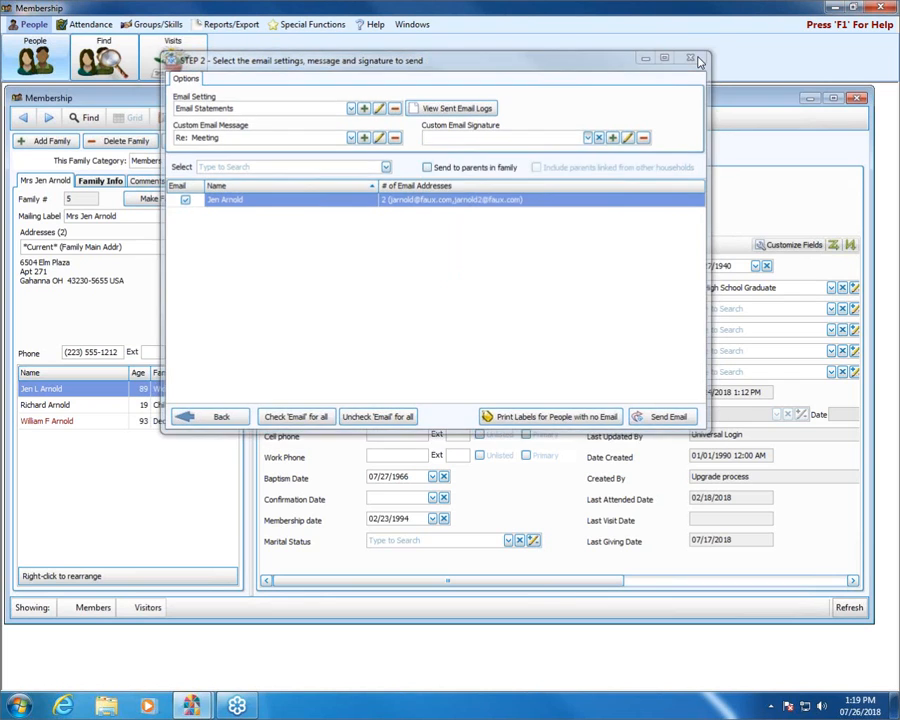
click(699, 59)
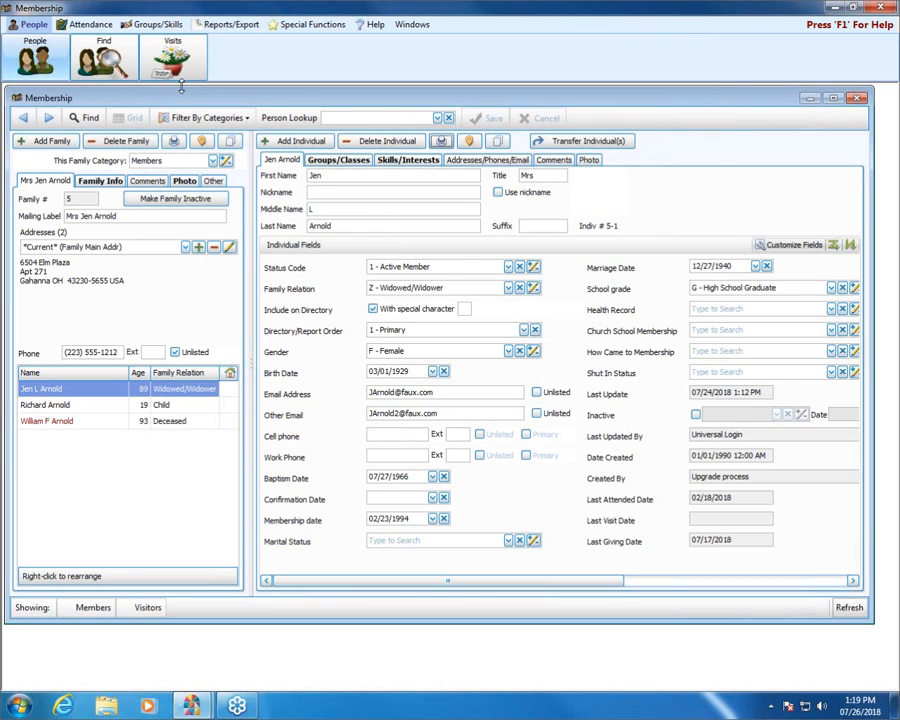
click(860, 99)
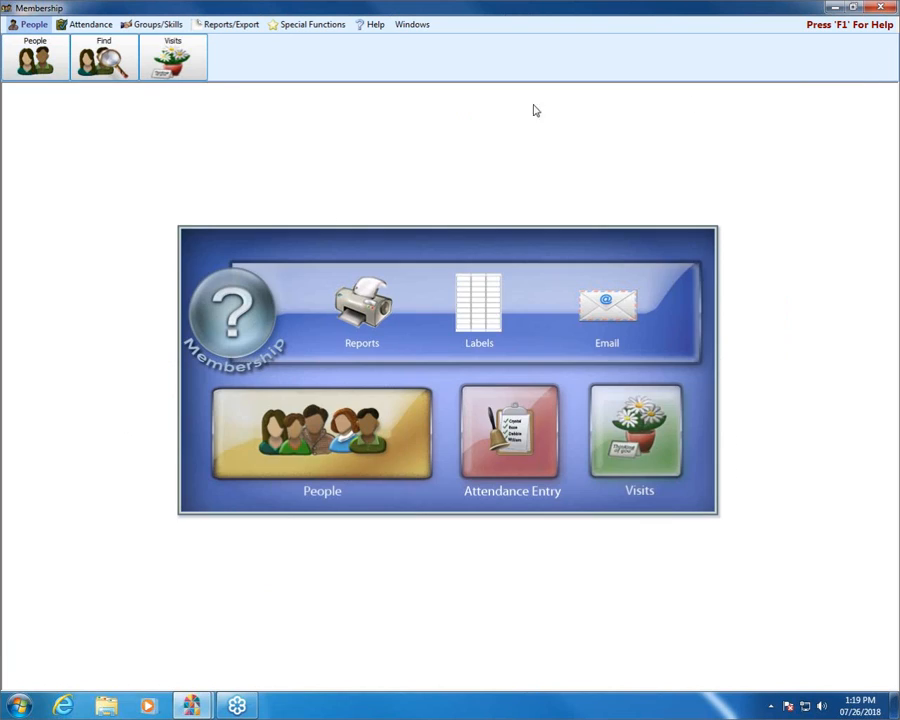
- Switch to Reports/Export and expand the Groups/Skills menu to its Groups/Classes submenu
click(162, 26)
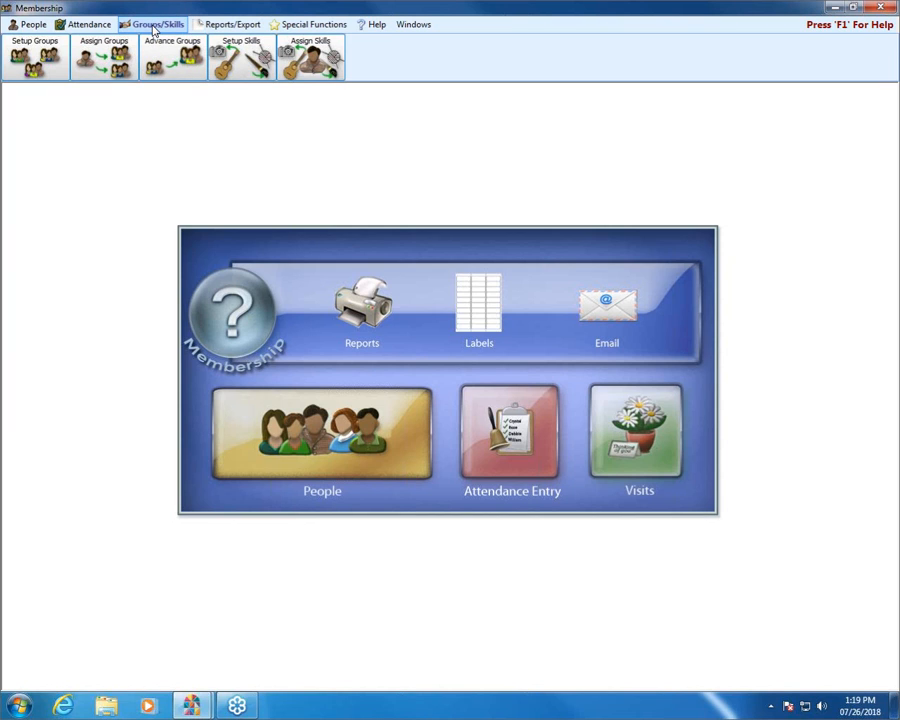
click(243, 27)
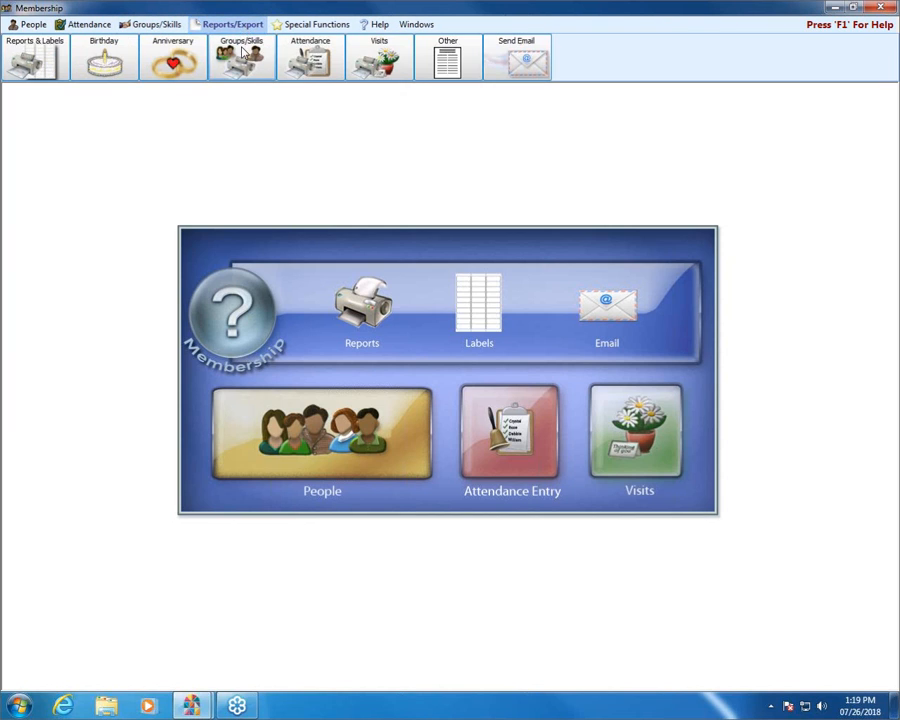
click(241, 60)
mouse_move(264, 96)
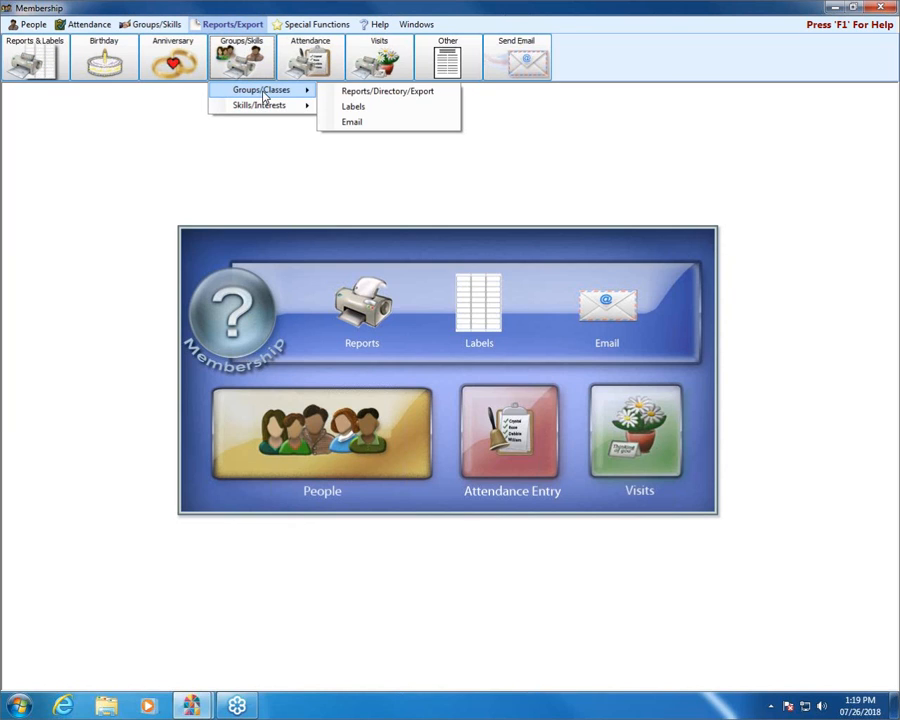
click(352, 122)
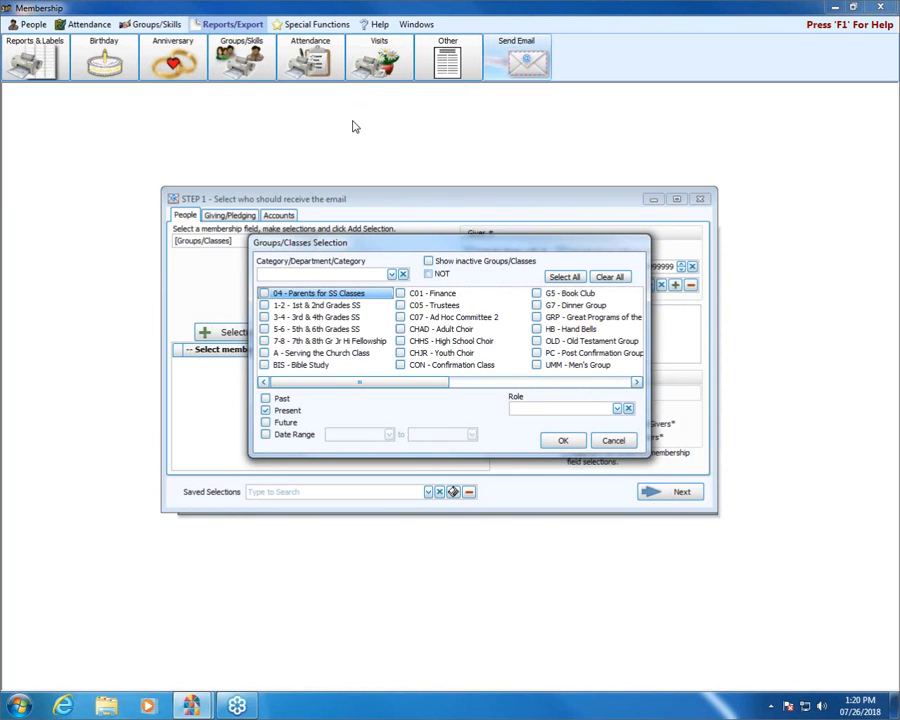
click(412, 296)
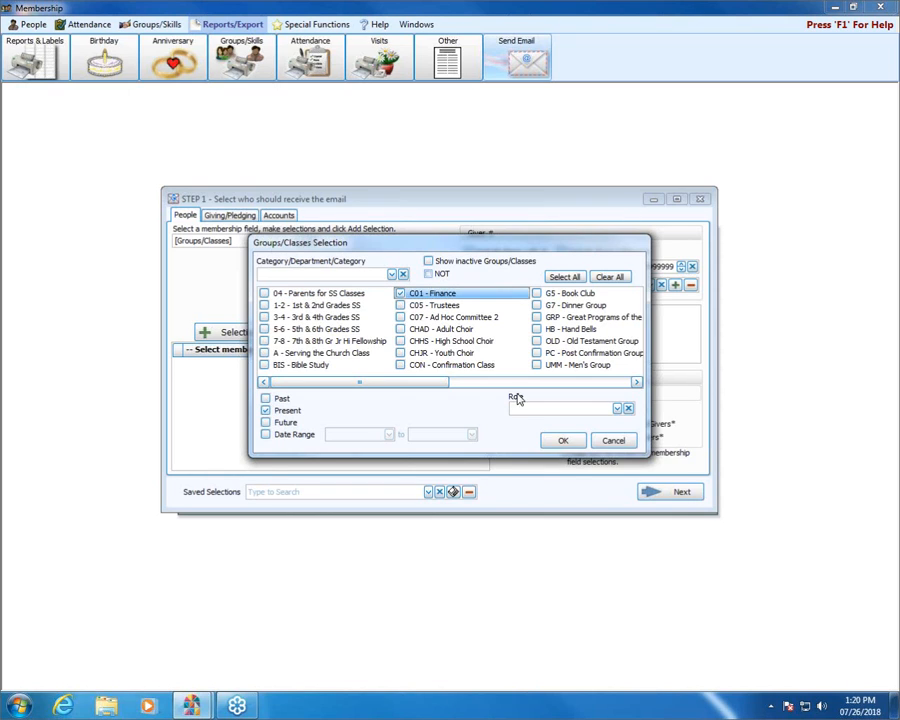
click(564, 443)
click(228, 331)
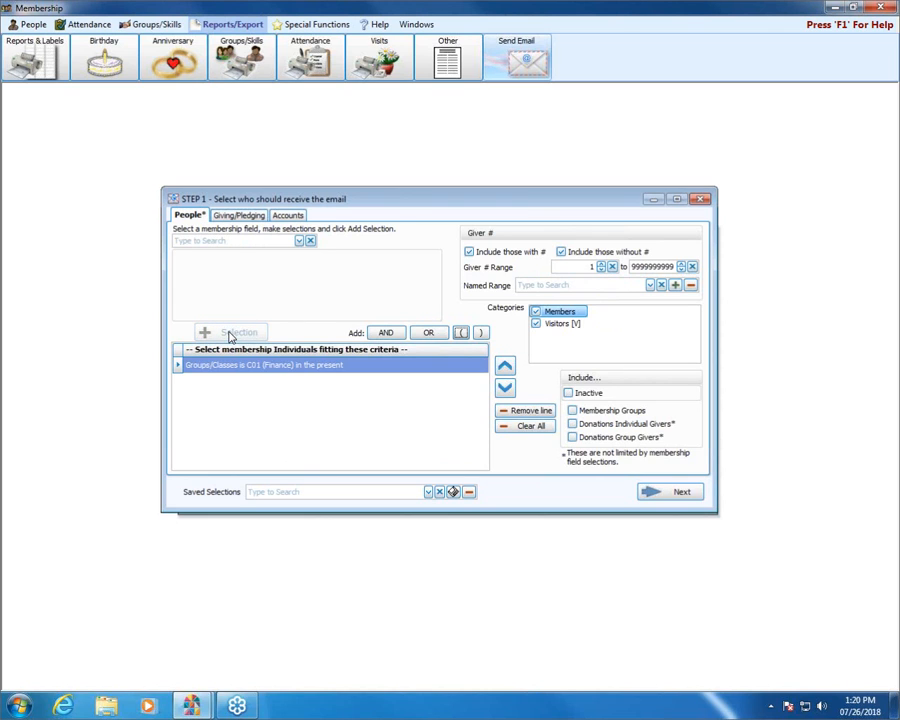
click(678, 495)
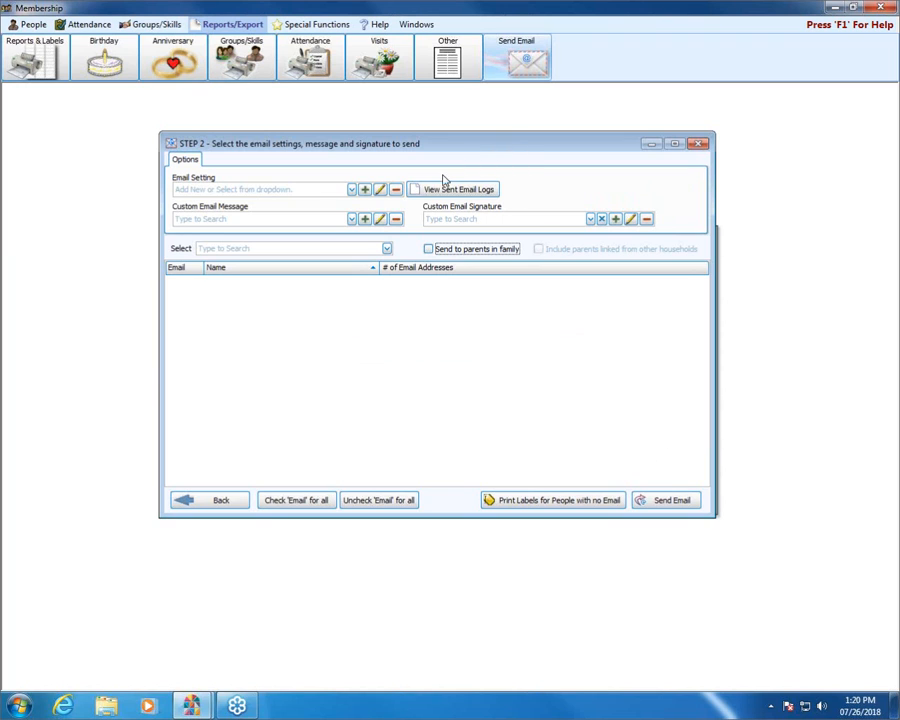
click(233, 502)
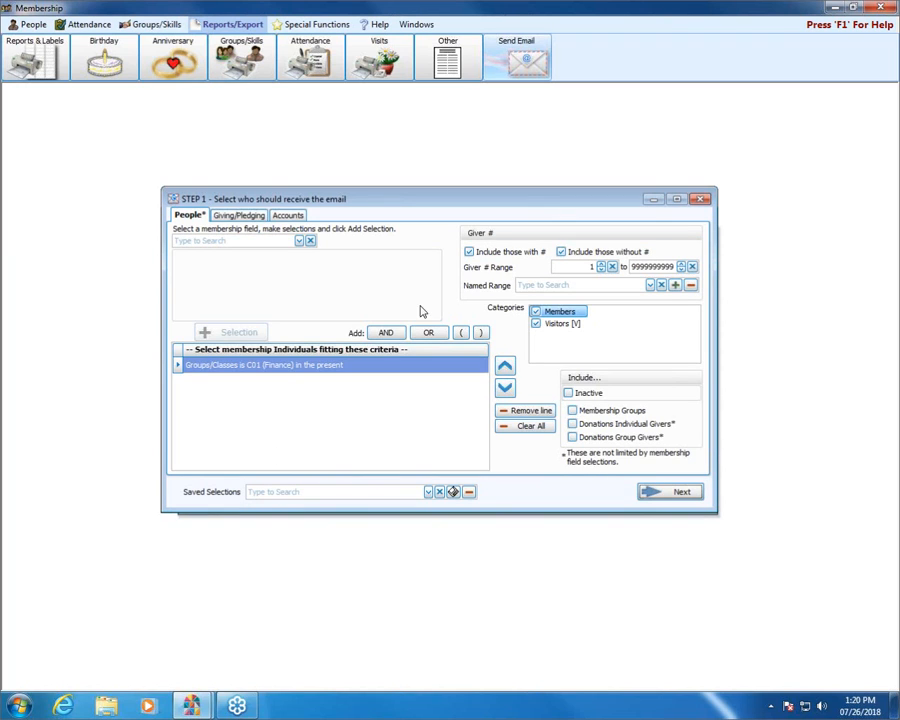
click(520, 425)
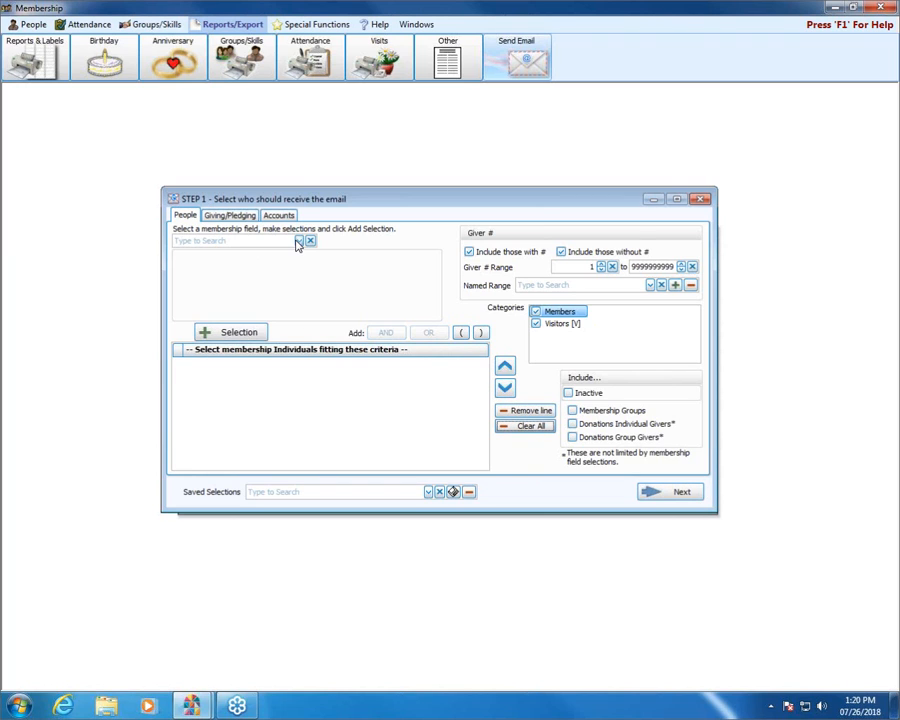
click(703, 198)
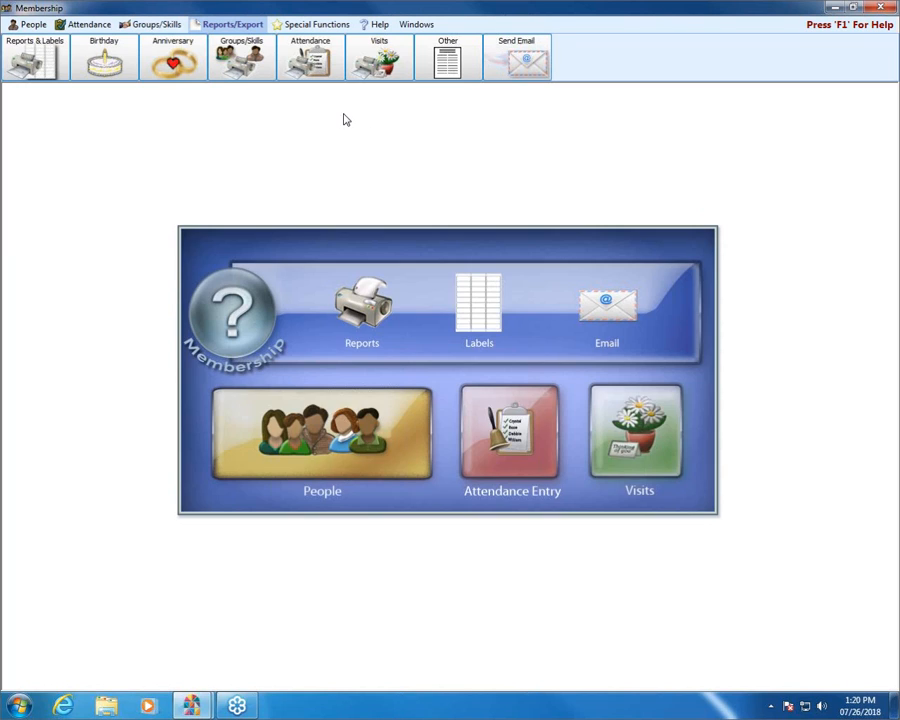
- Start an email to members of chosen groups from the Groups/Classes reporting menu
click(242, 58)
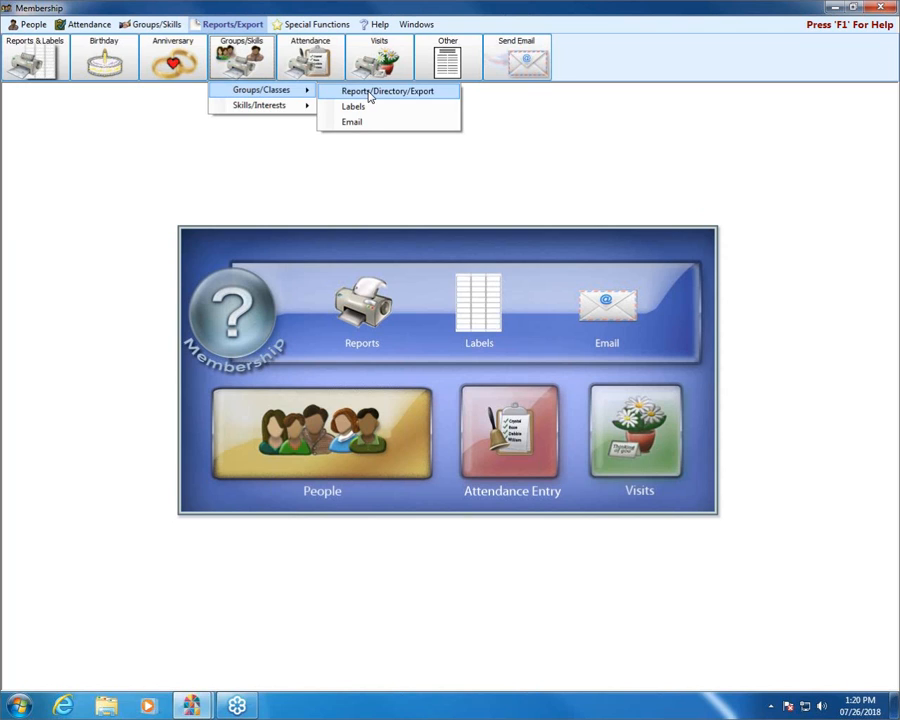
click(361, 134)
click(254, 54)
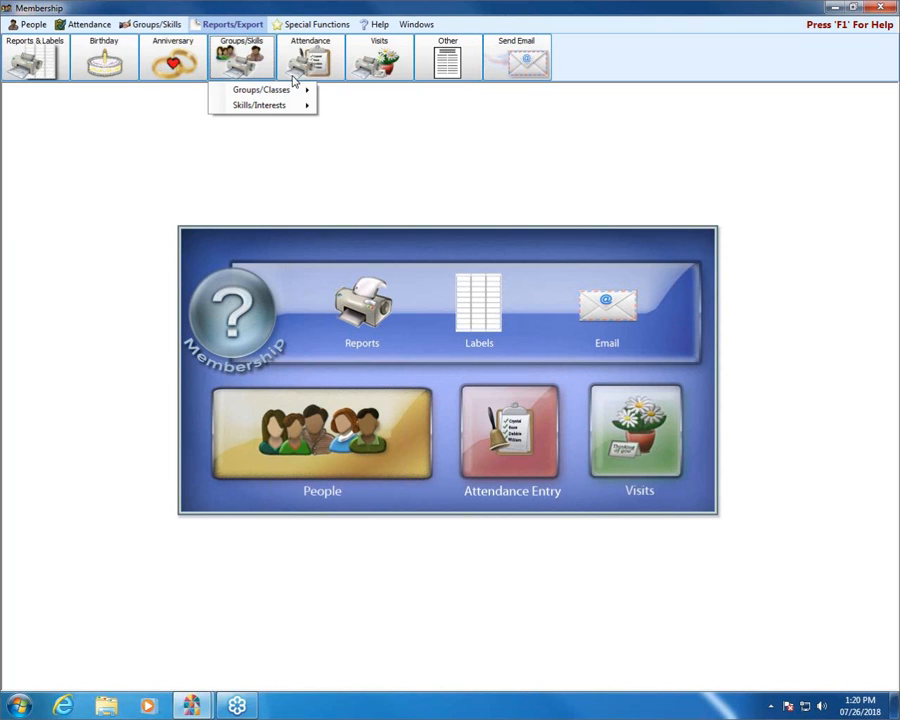
mouse_move(297, 89)
click(344, 123)
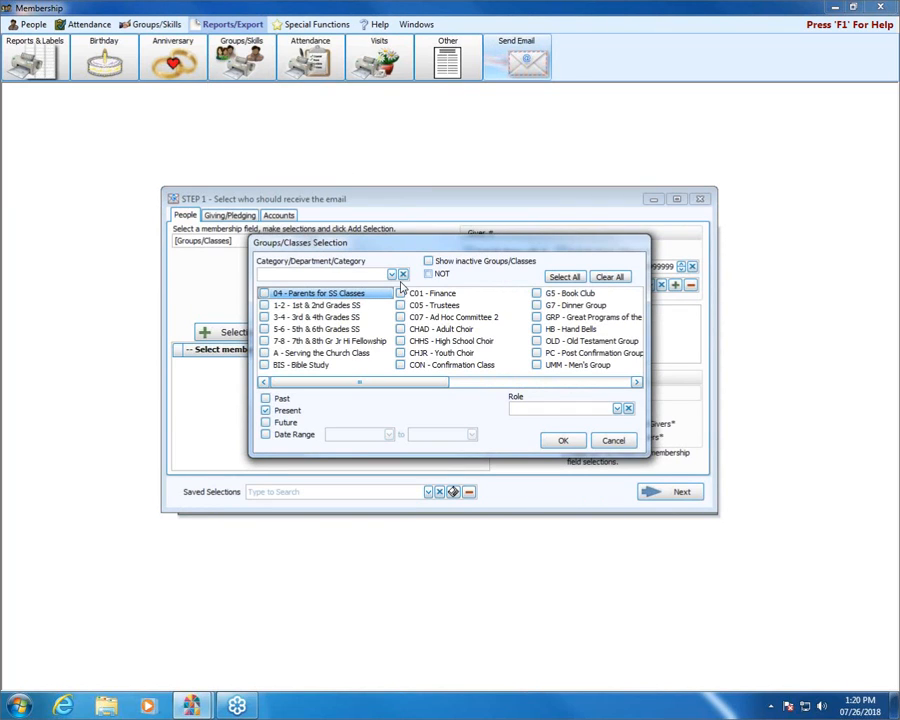
- Select CHAD - Adult Choir and G5 - Book Club, add them as recipient criteria, and continue
click(401, 330)
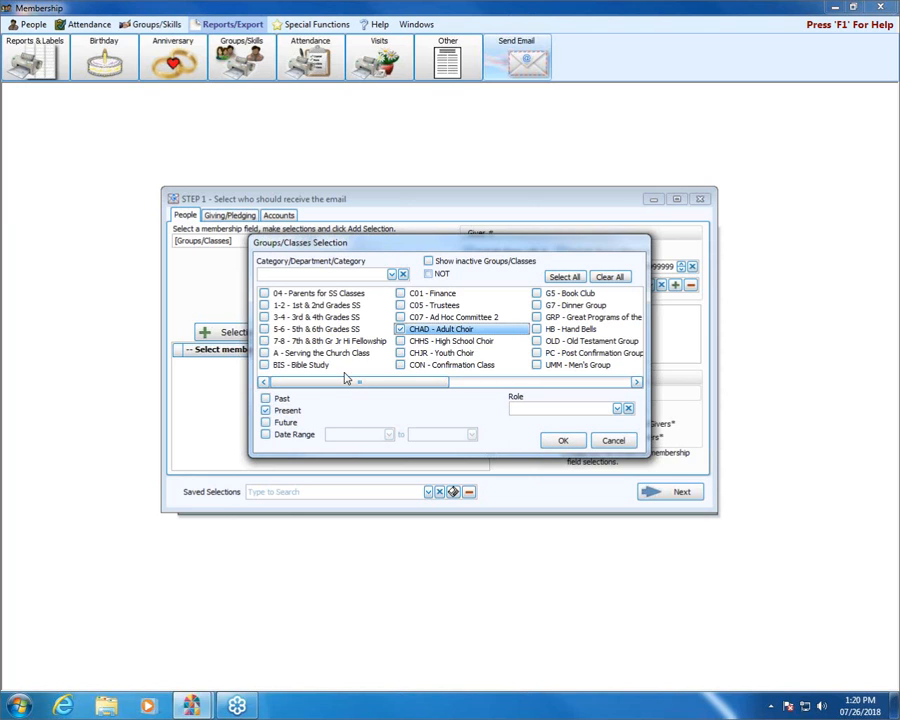
click(536, 293)
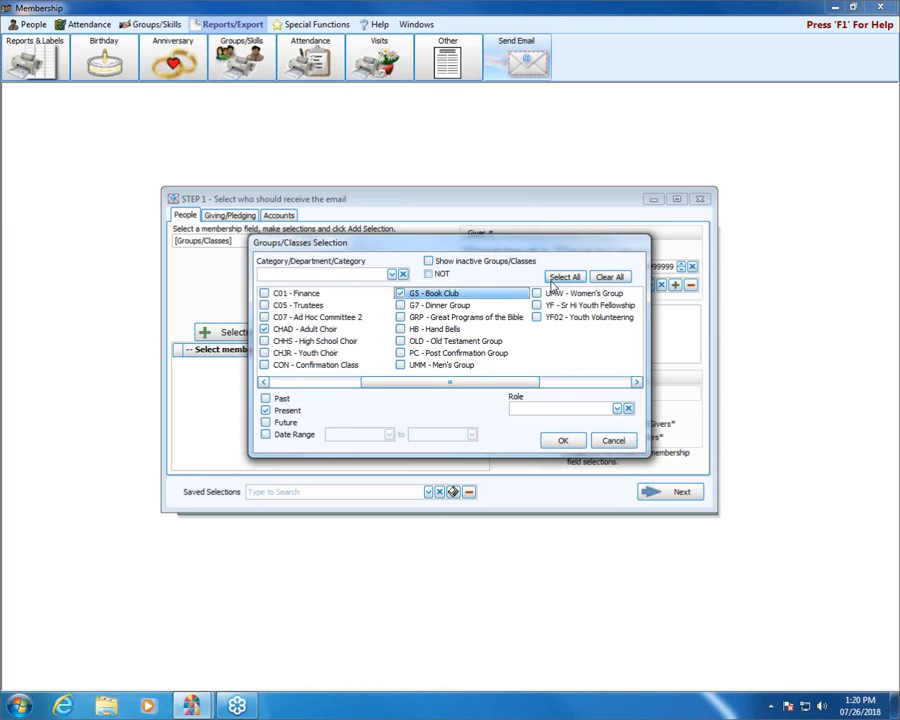
click(563, 441)
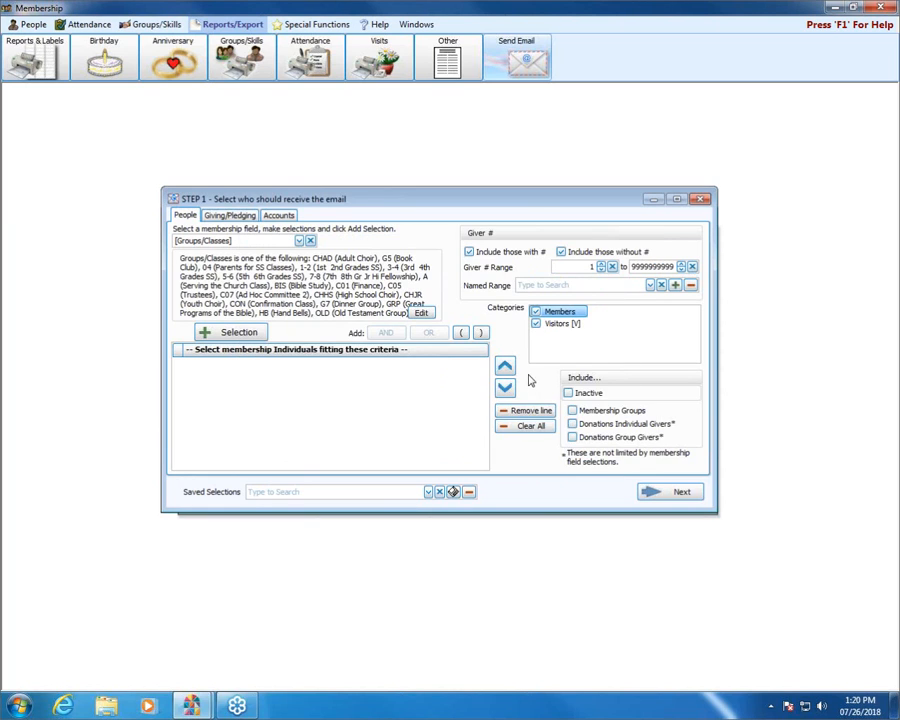
click(229, 336)
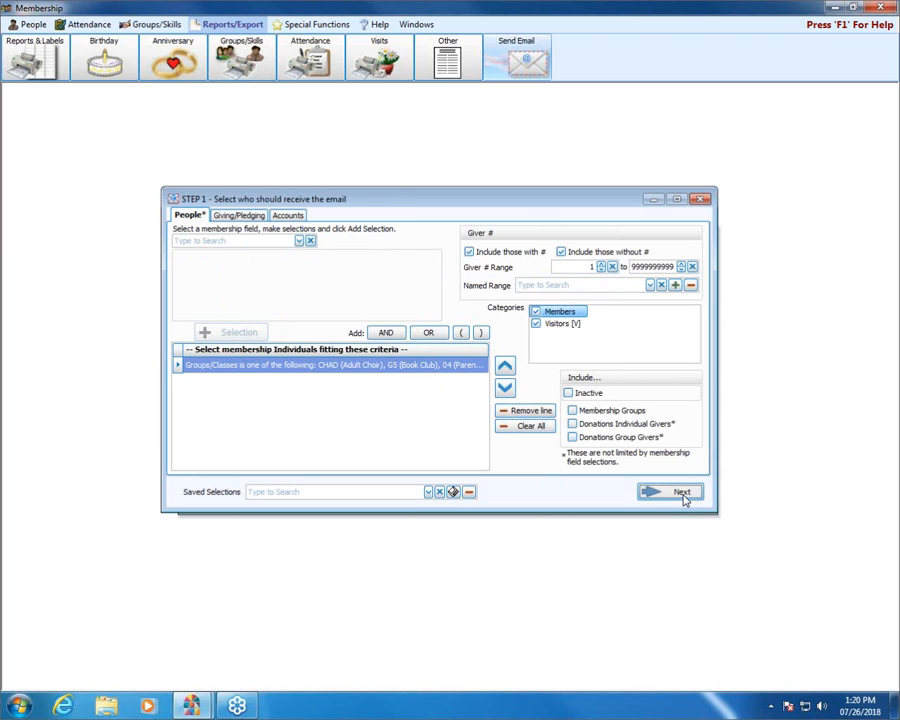
click(679, 492)
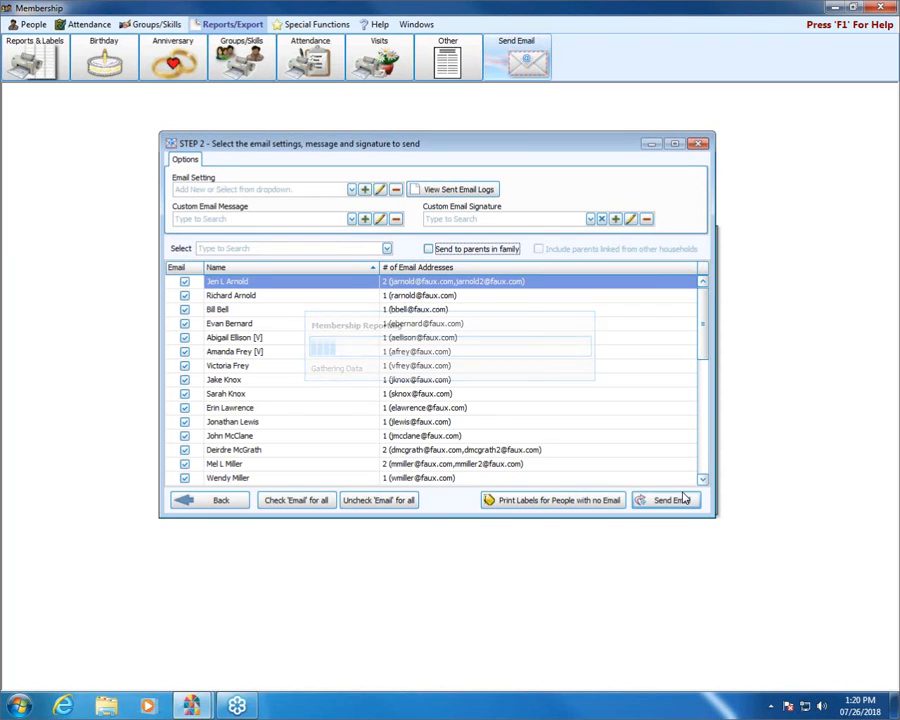
- Choose Email Statements and the saved Re: Meeting message, then open that message for editing
click(351, 189)
click(273, 221)
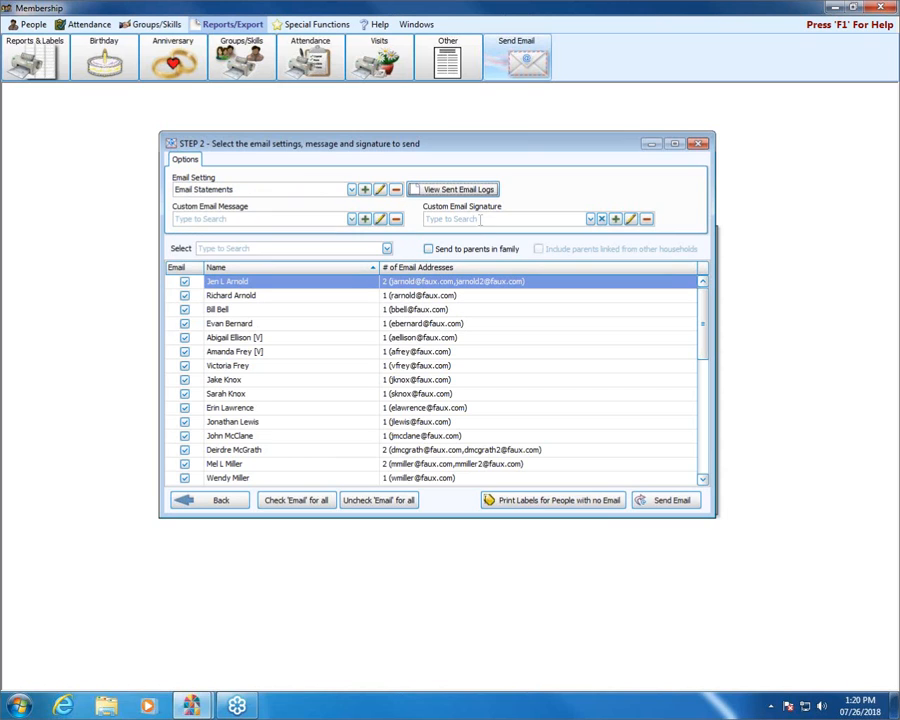
click(352, 219)
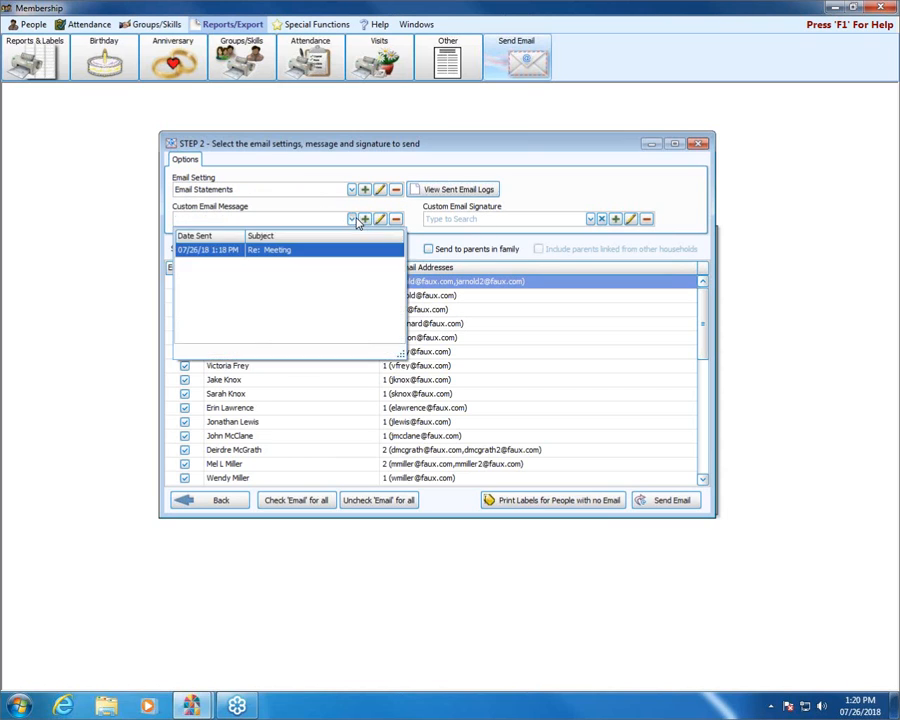
click(289, 251)
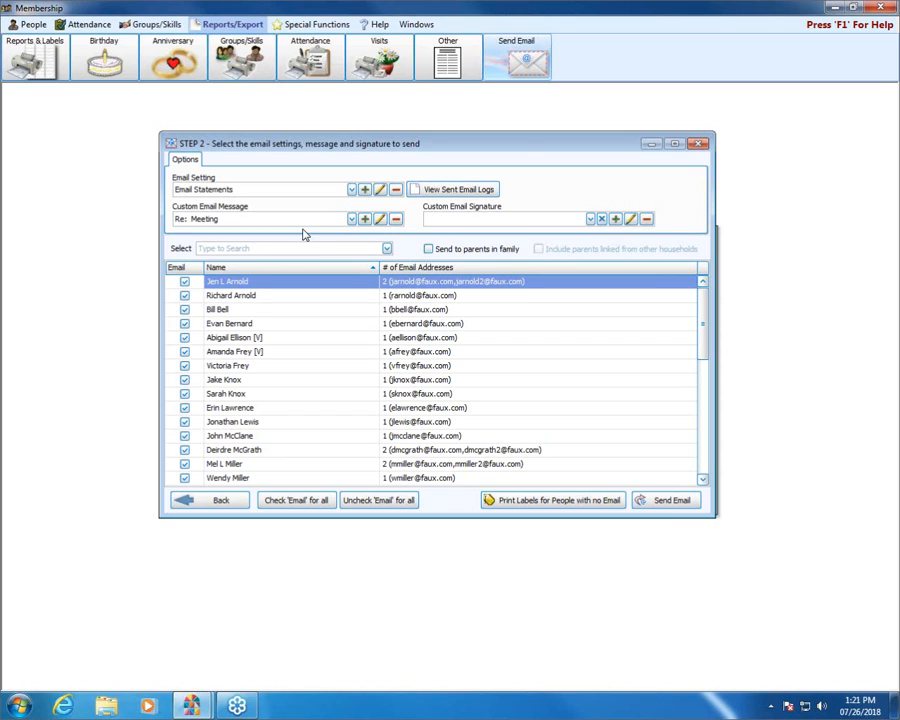
click(381, 219)
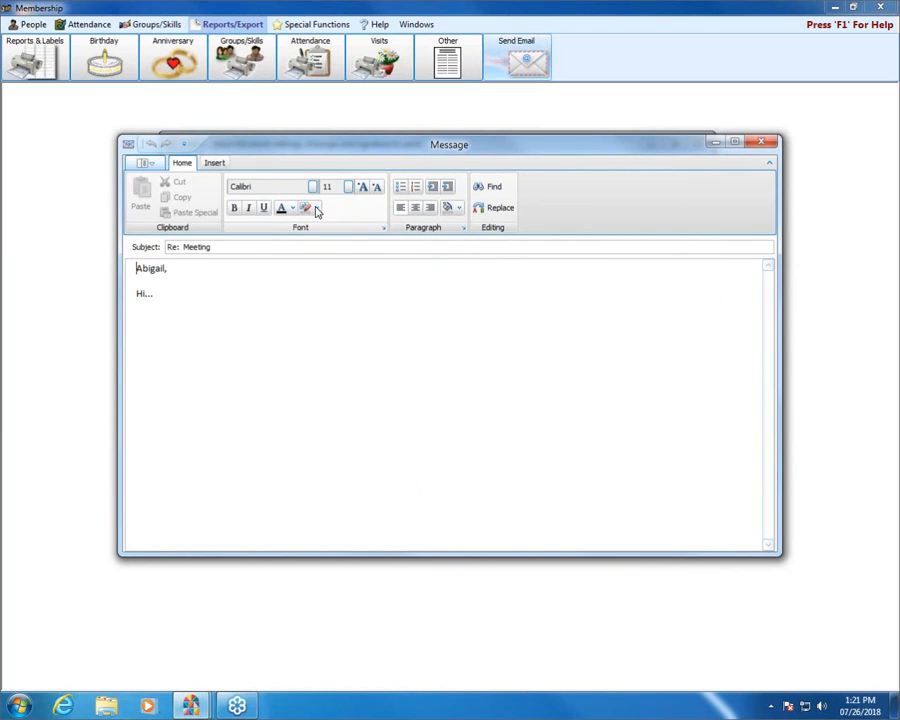
- Close the 'Re: Meeting' message without changes, answering the Save this Message? prompt
click(143, 162)
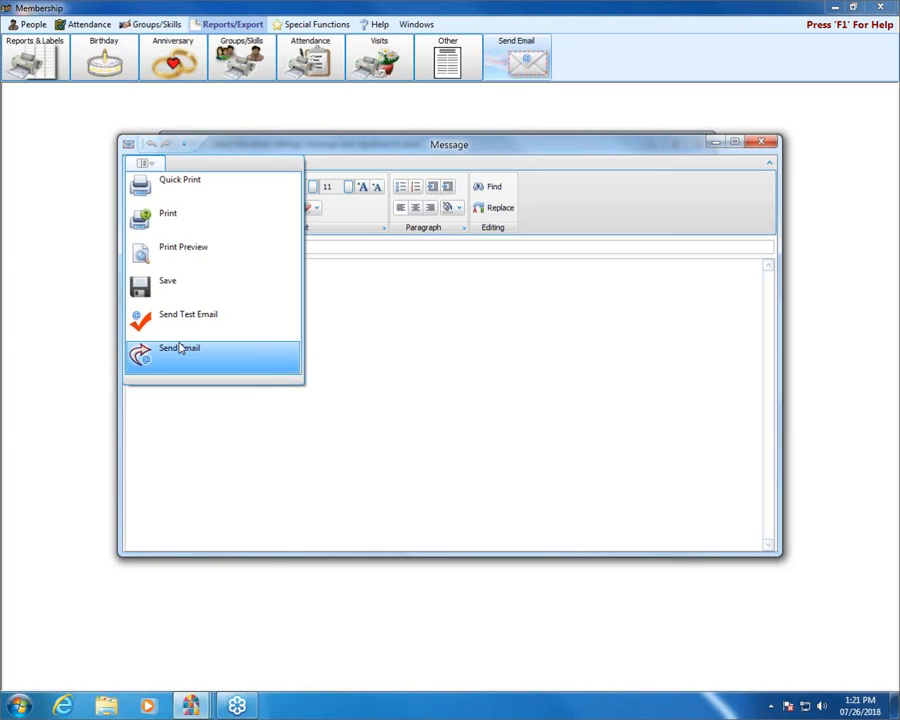
click(448, 152)
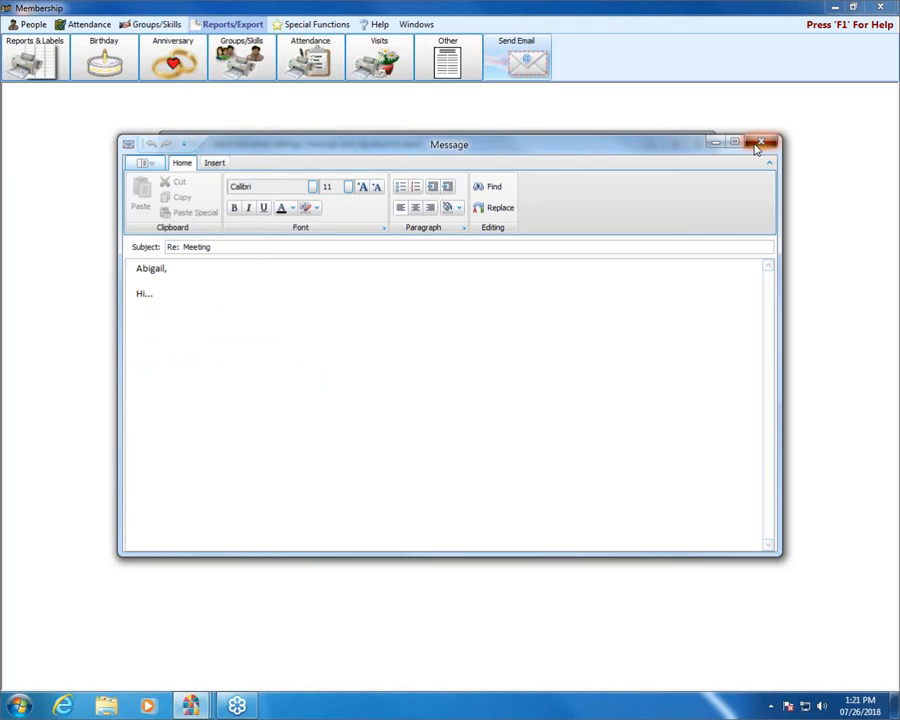
click(759, 144)
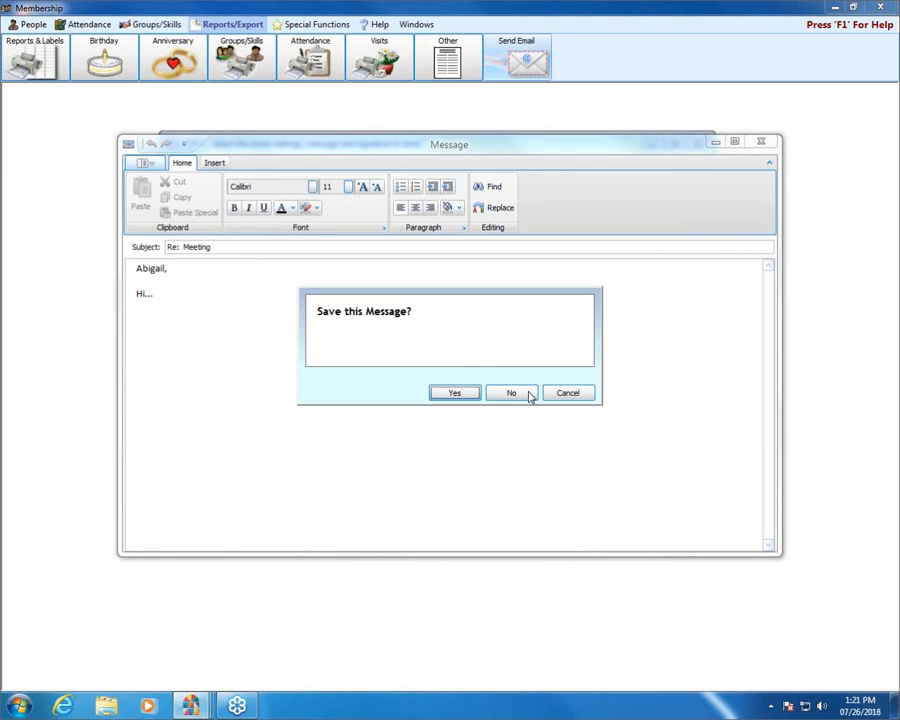
click(451, 393)
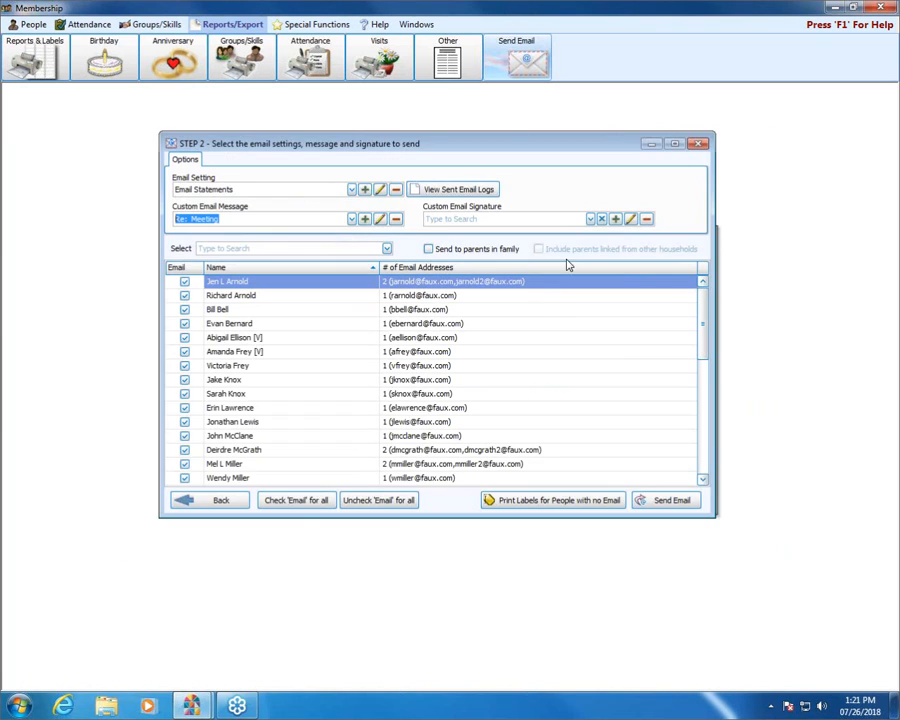
- Check the Email Log Viewer, then close the STEP 2 window and the Membership module
click(460, 190)
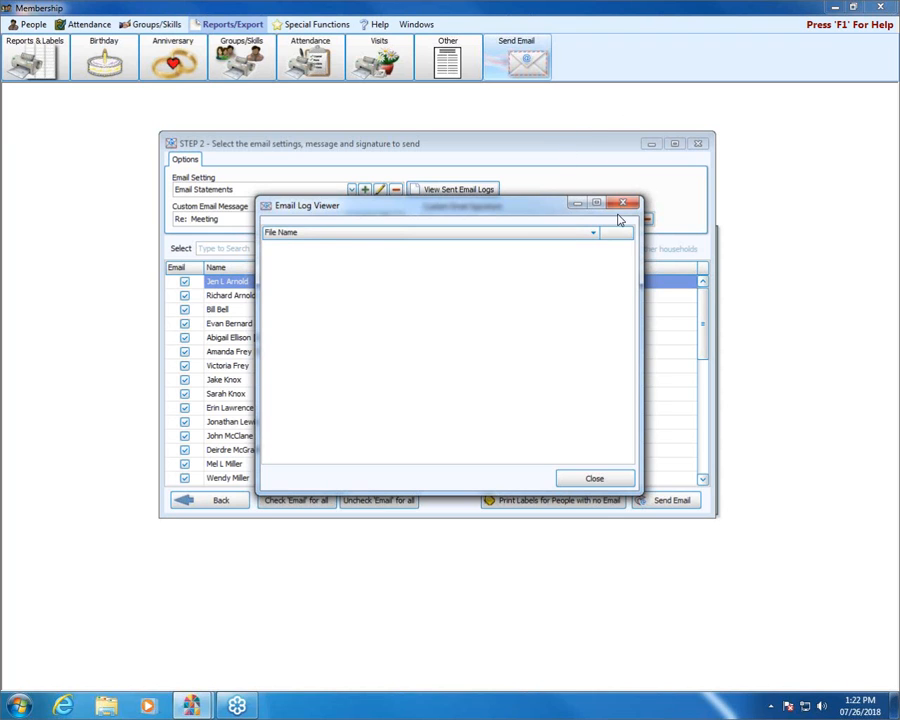
click(624, 206)
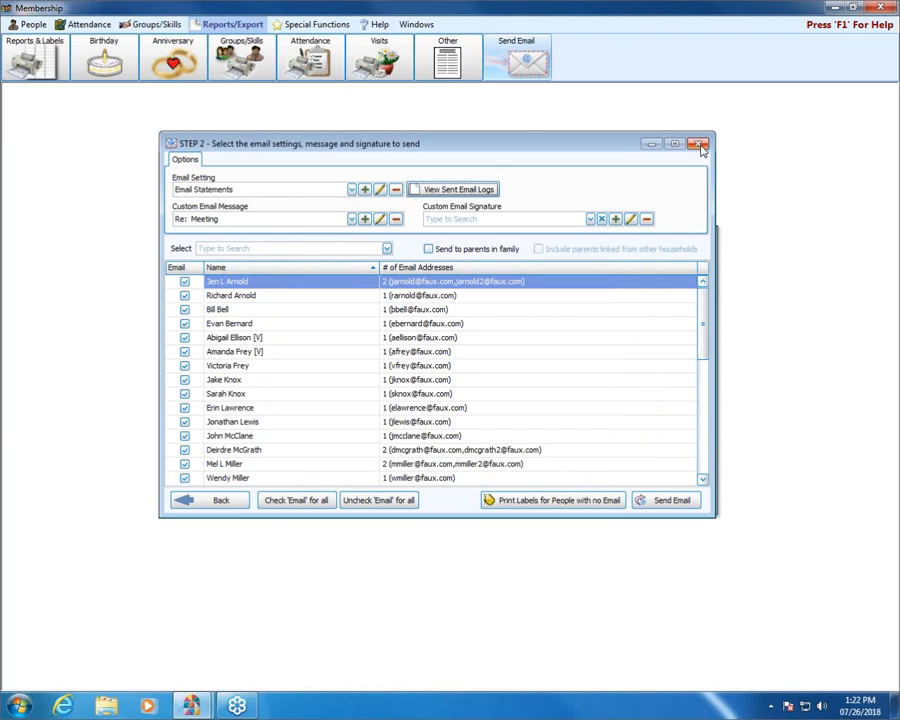
click(699, 145)
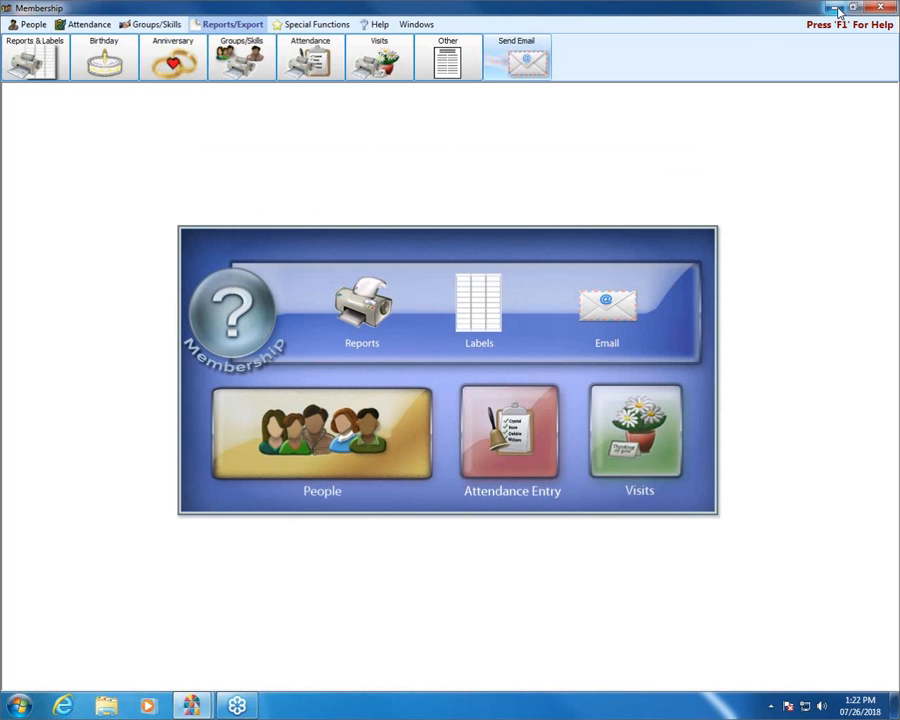
click(876, 10)
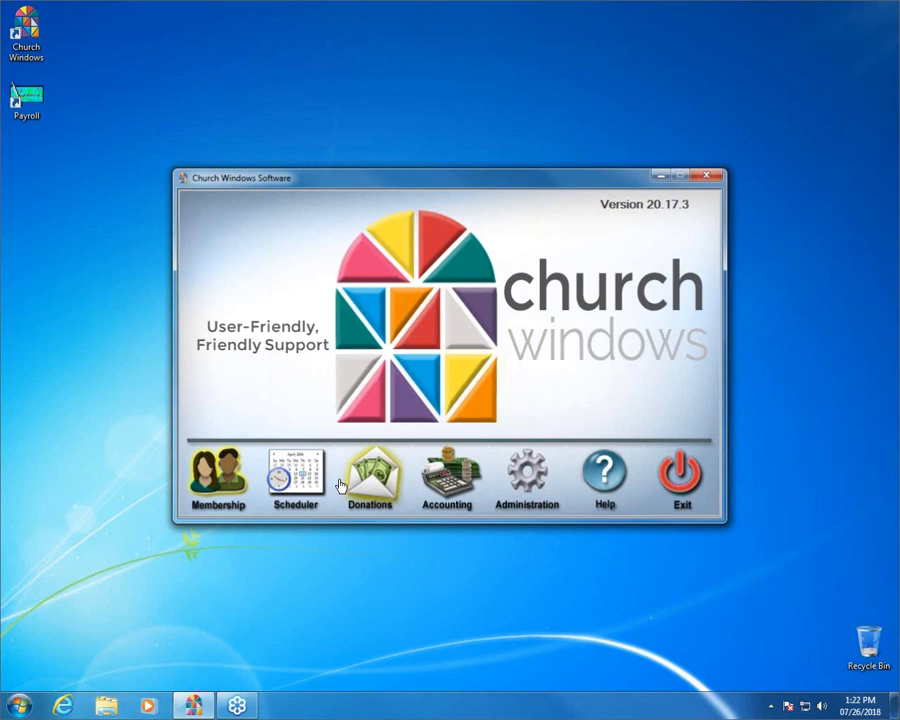
- Launch Internet Explorer, close the My Webinars tab and go to SUPPORTING > Support Center
click(68, 705)
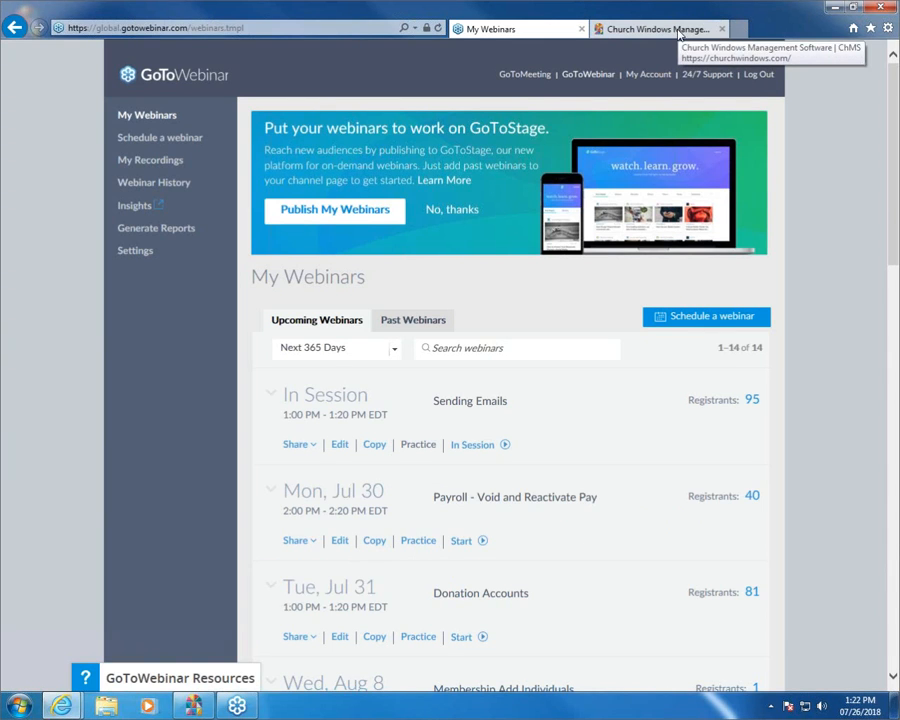
click(581, 29)
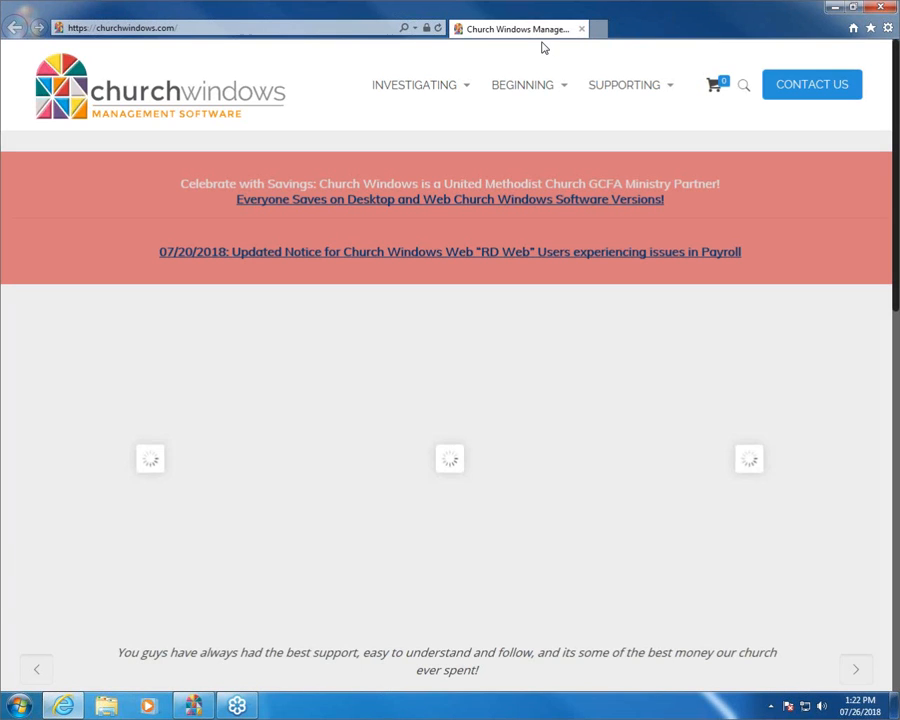
mouse_move(610, 84)
click(623, 184)
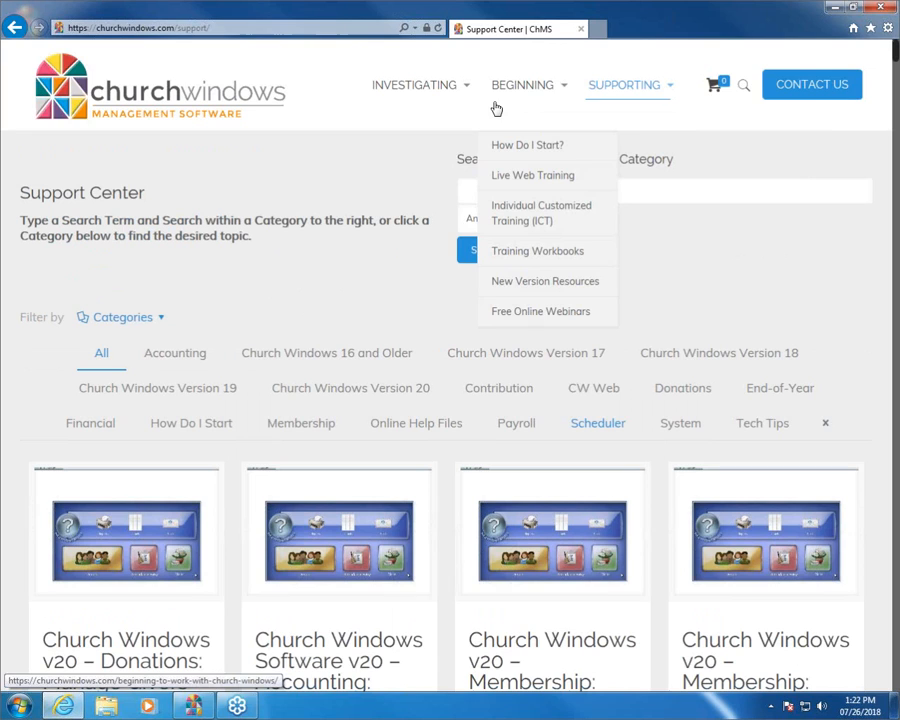
- Visit the Beginning to Work With Church Windows page, then return to Support Center's keyword search
click(496, 106)
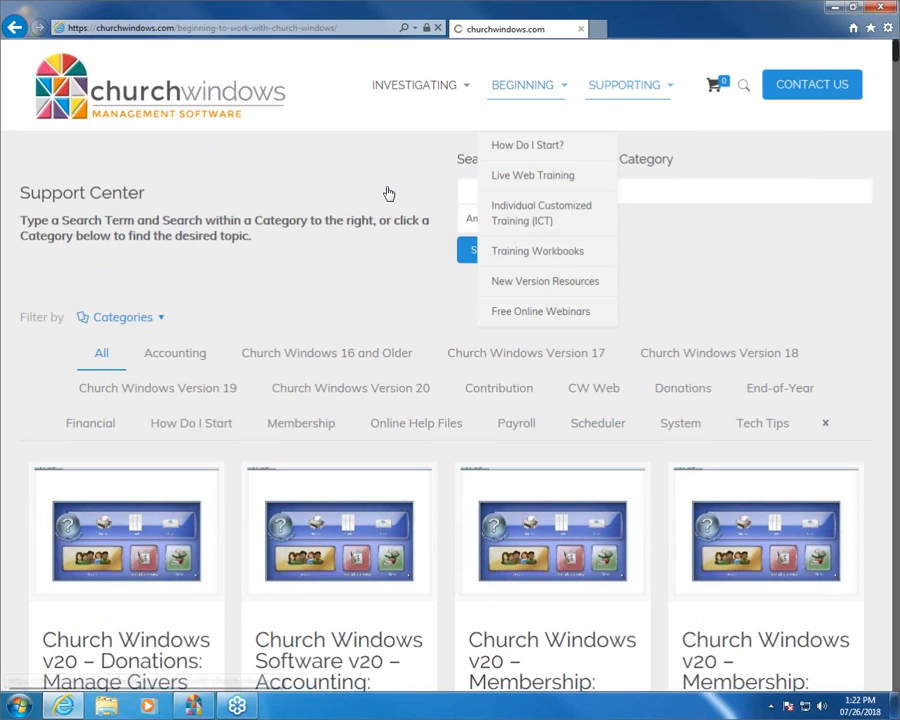
click(19, 25)
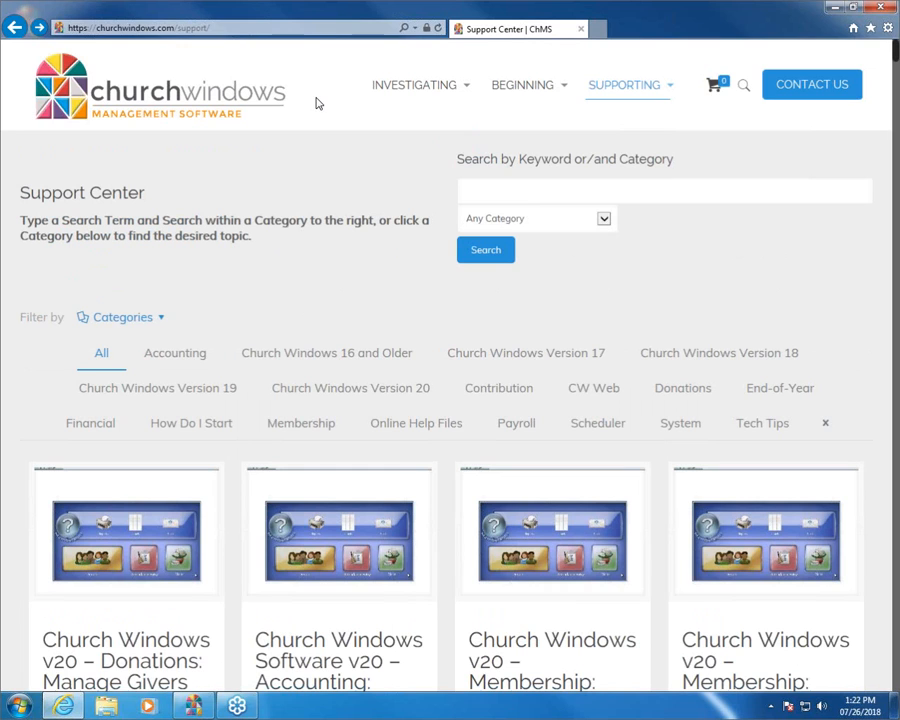
mouse_move(426, 124)
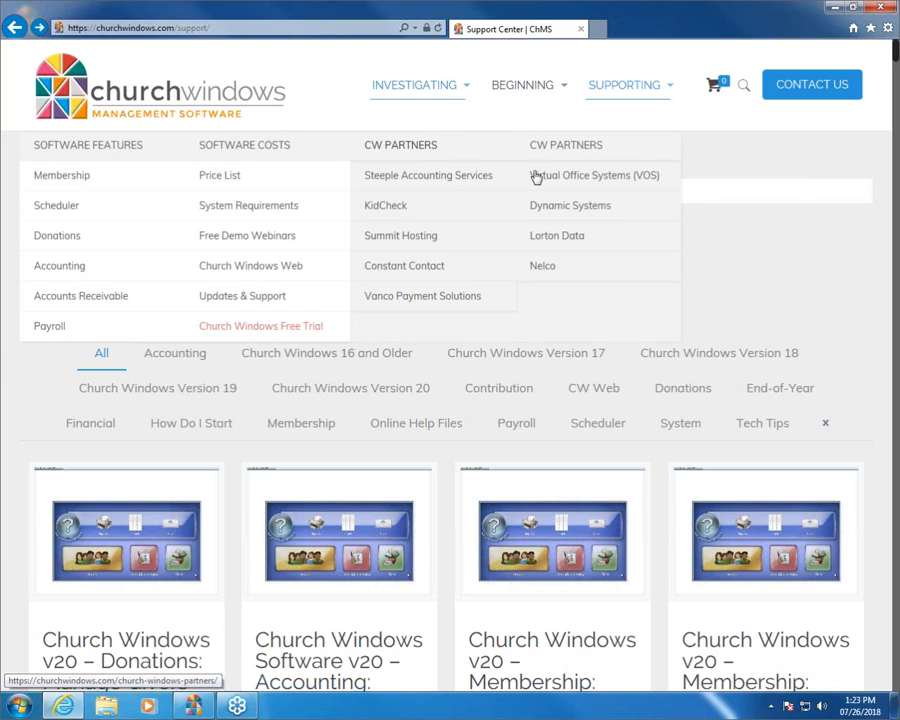
click(602, 190)
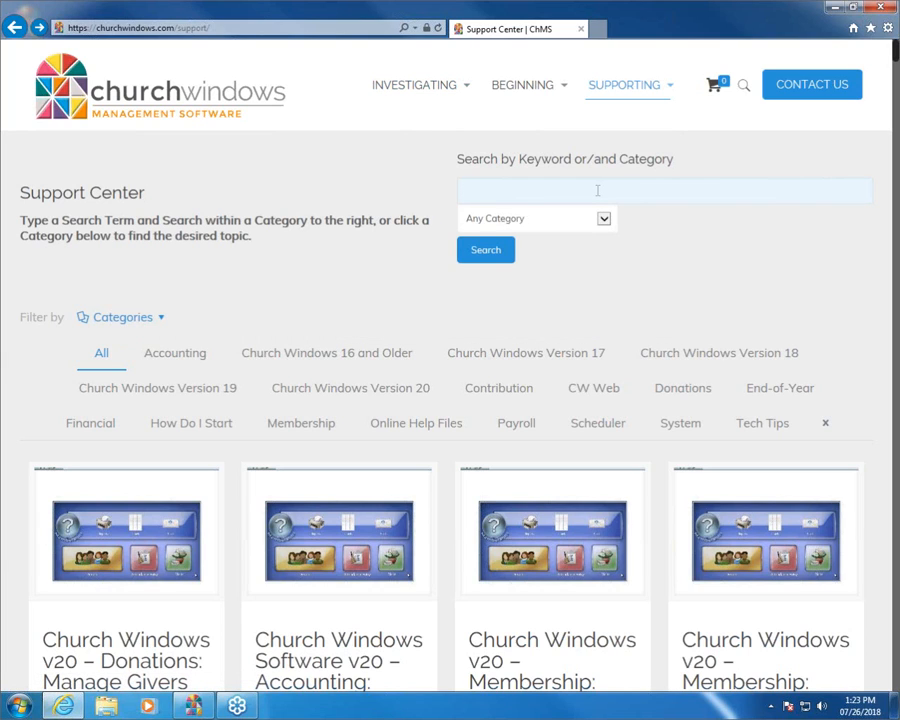
- Search the support site for 'email' (28 results), then minimize the browser
text(email)
key(Return)
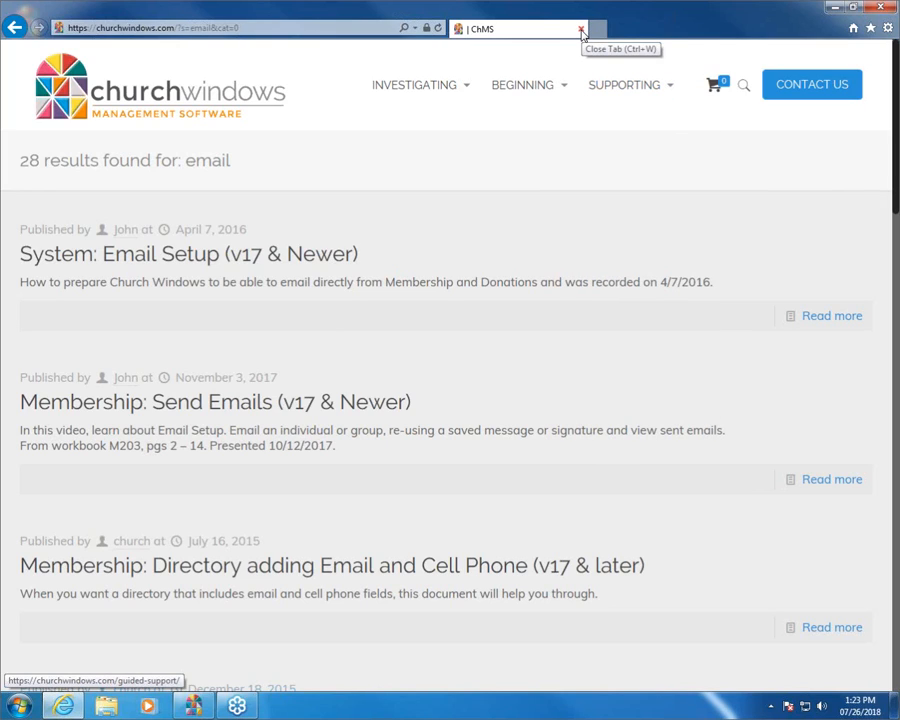
click(833, 7)
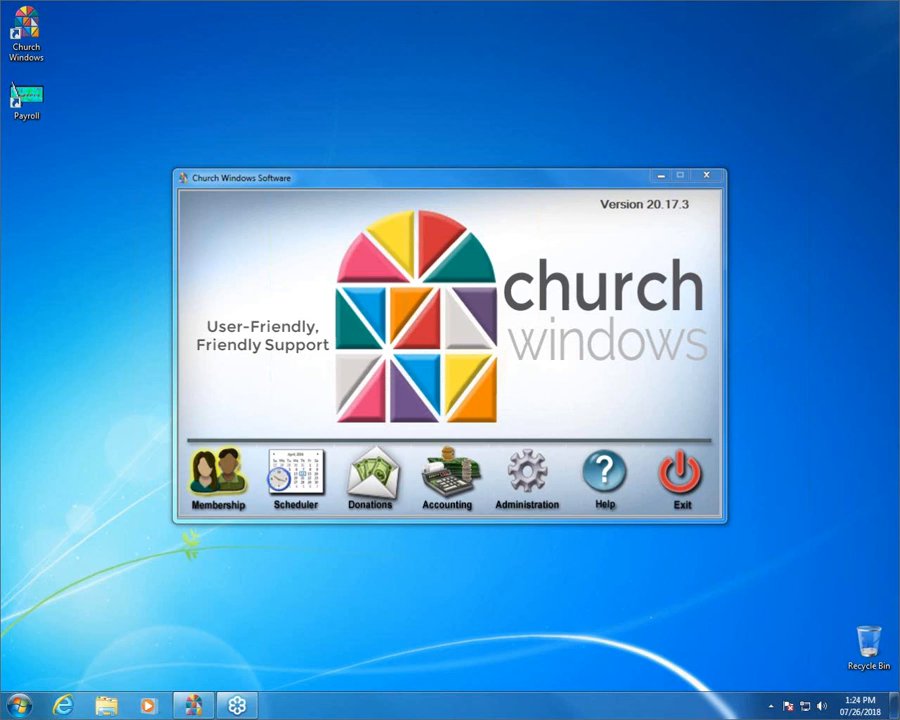
click(271, 188)
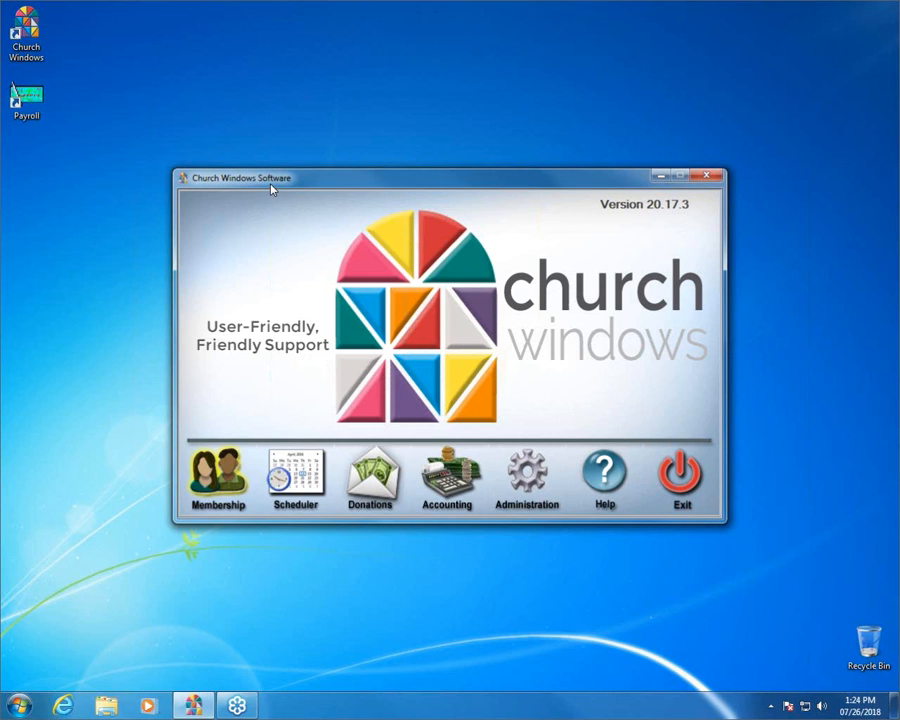